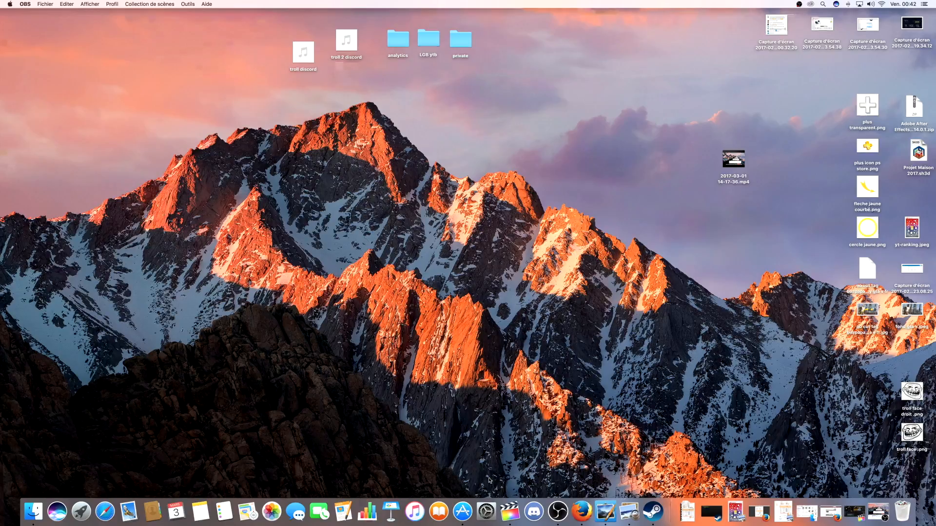
Step: Switch to Final Cut Pro and start a new project named "vidéo information" in the 11-02-2017 event
{"action": "left_click", "coordinate": [510, 512]}
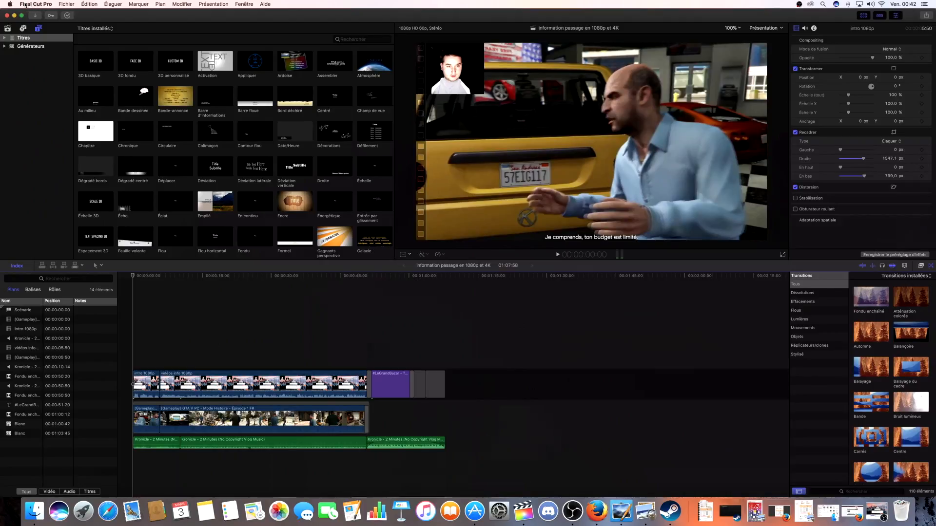
{"action": "left_click", "coordinate": [67, 5]}
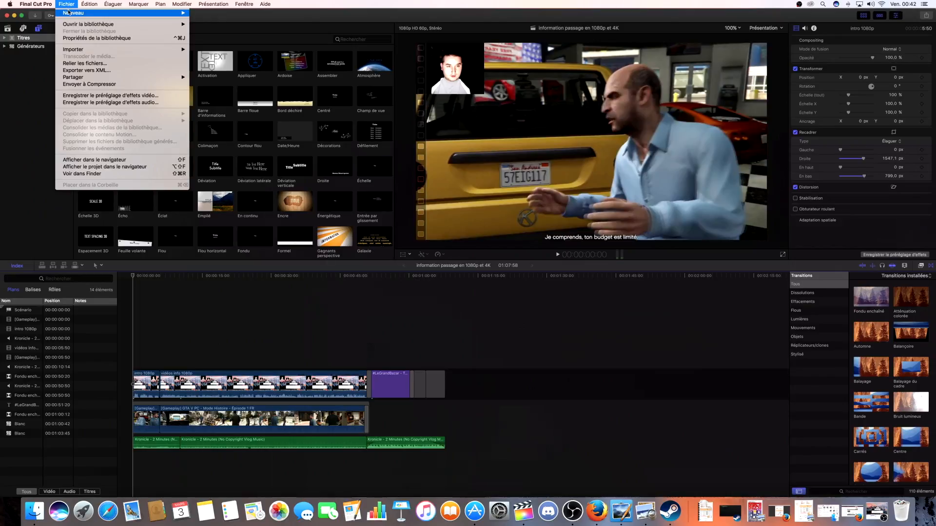
{"action": "mouse_move", "coordinate": [152, 16]}
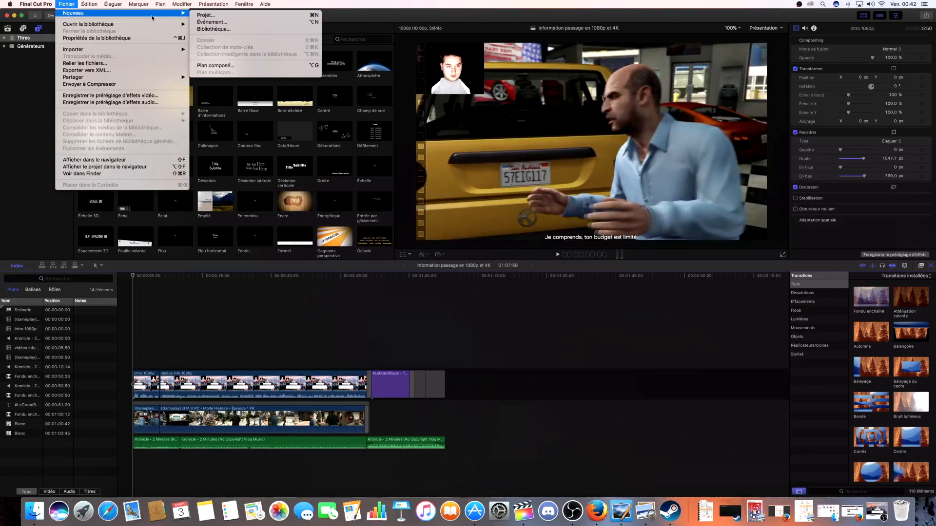
{"action": "left_click", "coordinate": [210, 16]}
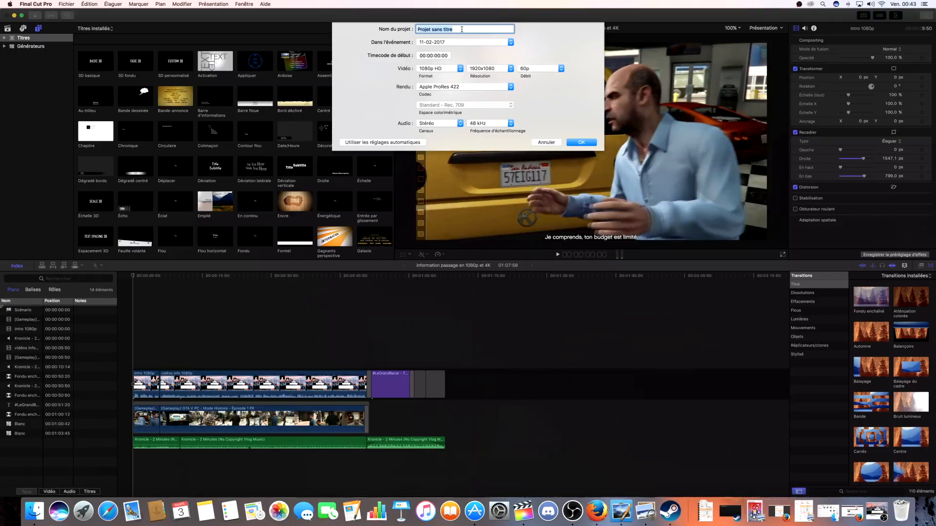
{"action": "type", "text": "vidéo information"}
Step: Set the project's video format to 1080p HD at a 60p frame rate and create the project
{"action": "left_click", "coordinate": [459, 68]}
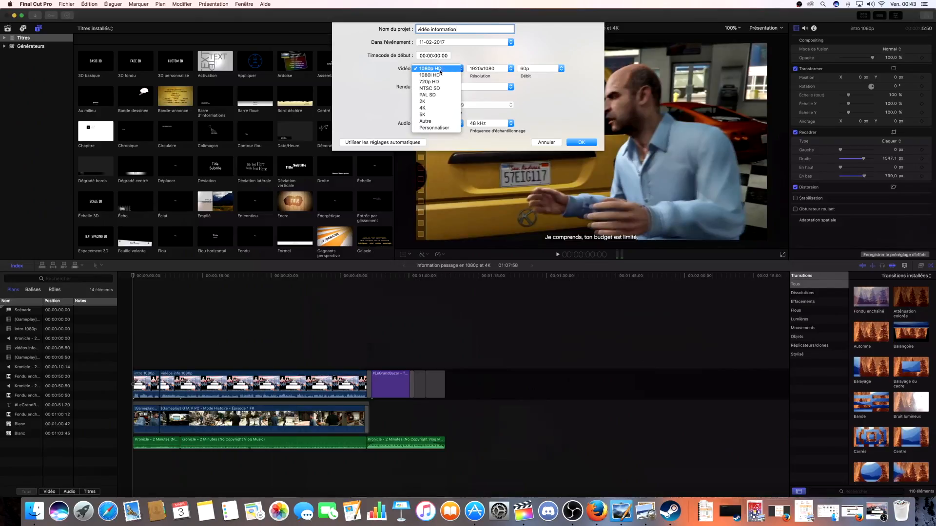
{"action": "left_click", "coordinate": [428, 70]}
{"action": "left_click", "coordinate": [459, 69]}
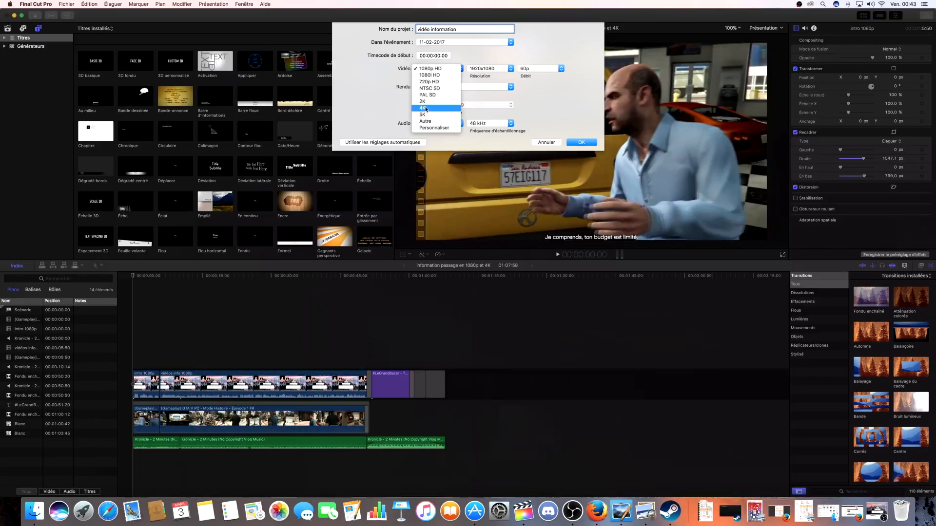
{"action": "left_click", "coordinate": [432, 69]}
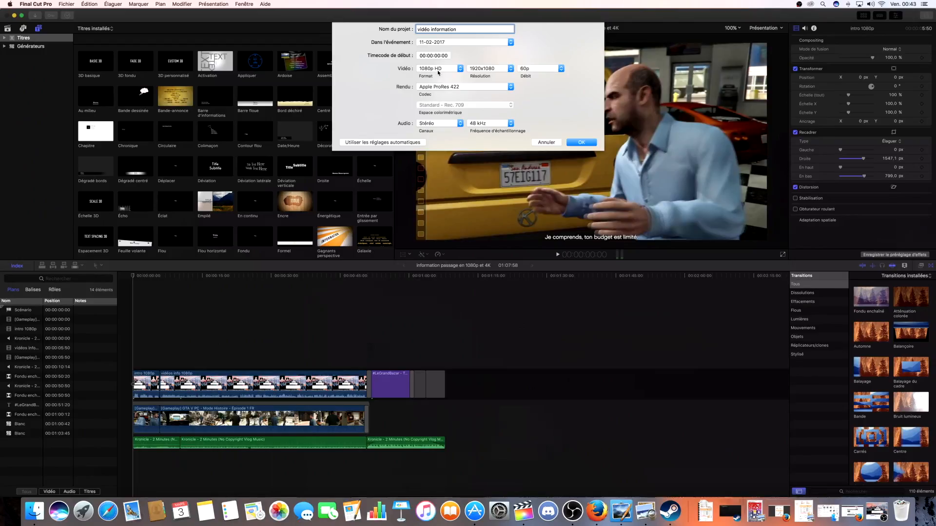
{"action": "left_click", "coordinate": [561, 69]}
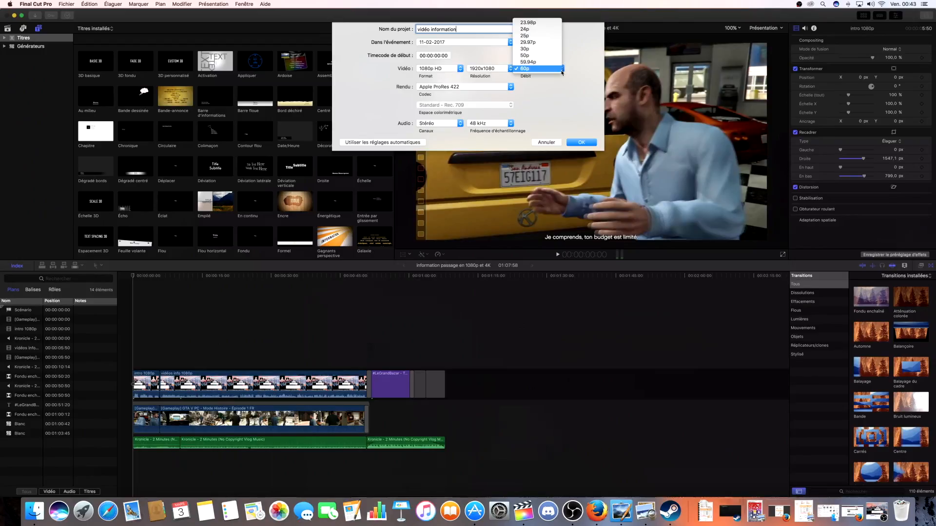
{"action": "left_click", "coordinate": [528, 71]}
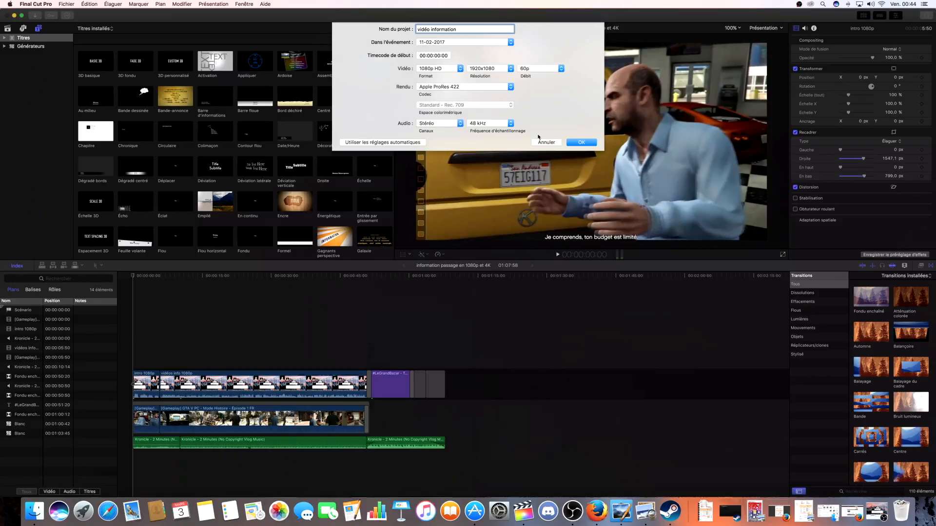
{"action": "left_click", "coordinate": [581, 142]}
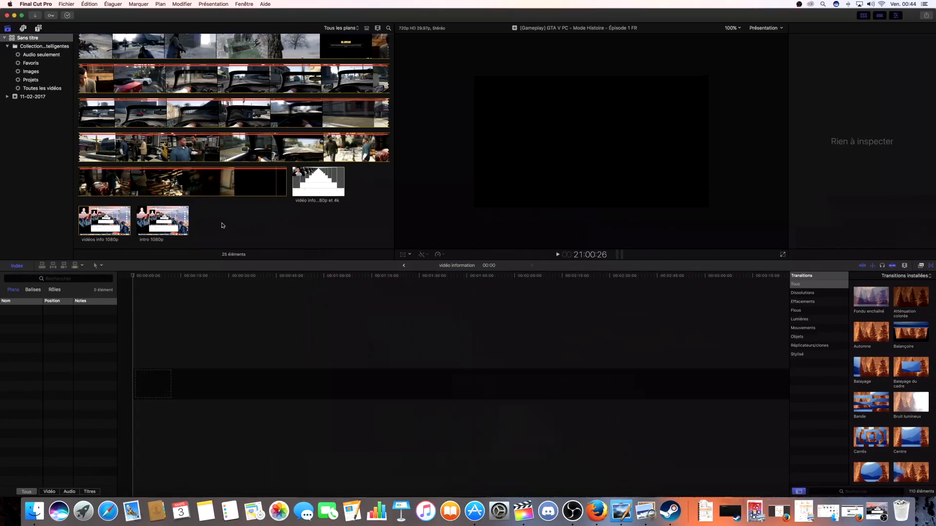
Step: Browse the media clips already available in the library, from the latest clips up to the first ones and back
{"action": "scroll", "coordinate": [219, 216], "scroll_direction": "up", "scroll_amount": 10}
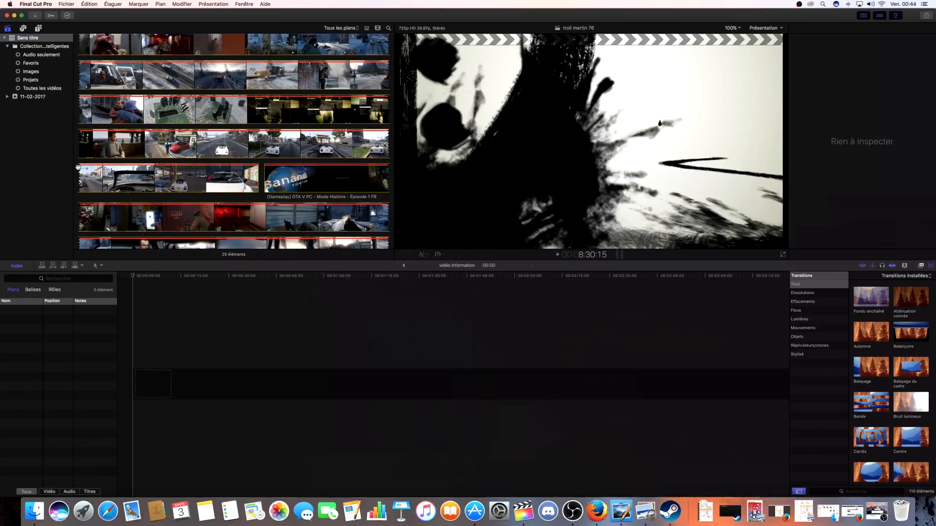
{"action": "scroll", "coordinate": [77, 168], "scroll_direction": "up", "scroll_amount": 10}
{"action": "scroll", "coordinate": [78, 168], "scroll_direction": "up", "scroll_amount": 5}
{"action": "scroll", "coordinate": [79, 167], "scroll_direction": "down", "scroll_amount": 15}
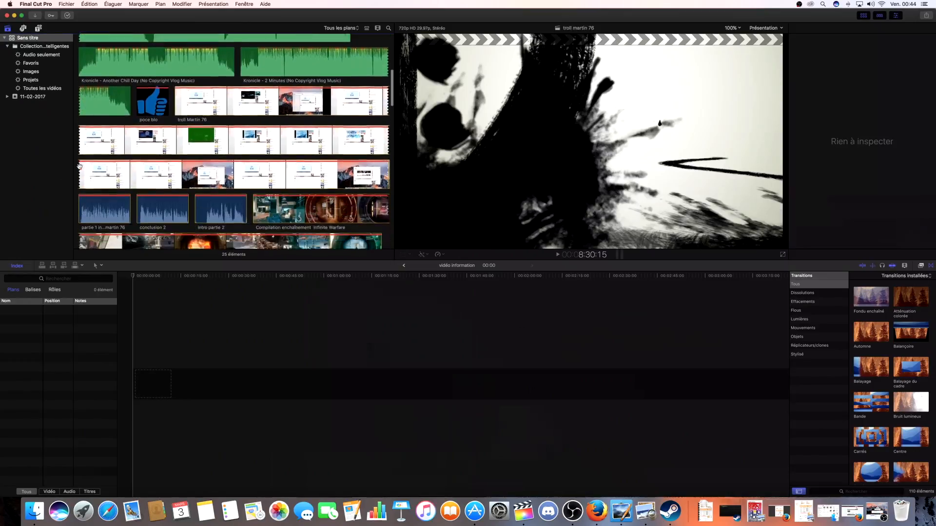
{"action": "scroll", "coordinate": [80, 168], "scroll_direction": "down", "scroll_amount": 5}
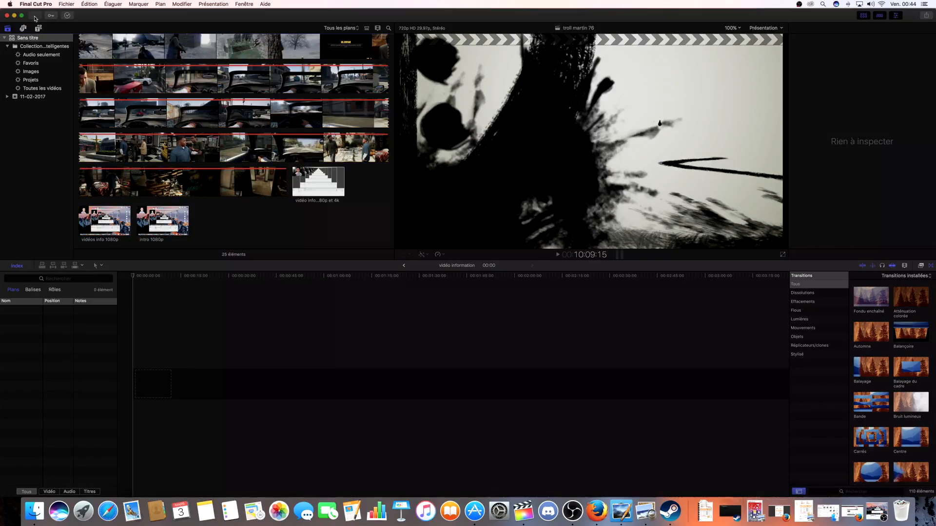
Step: Examine the files available for media import, including the Bureau folder and its analytics subfolder, without importing anything
{"action": "left_click", "coordinate": [35, 19]}
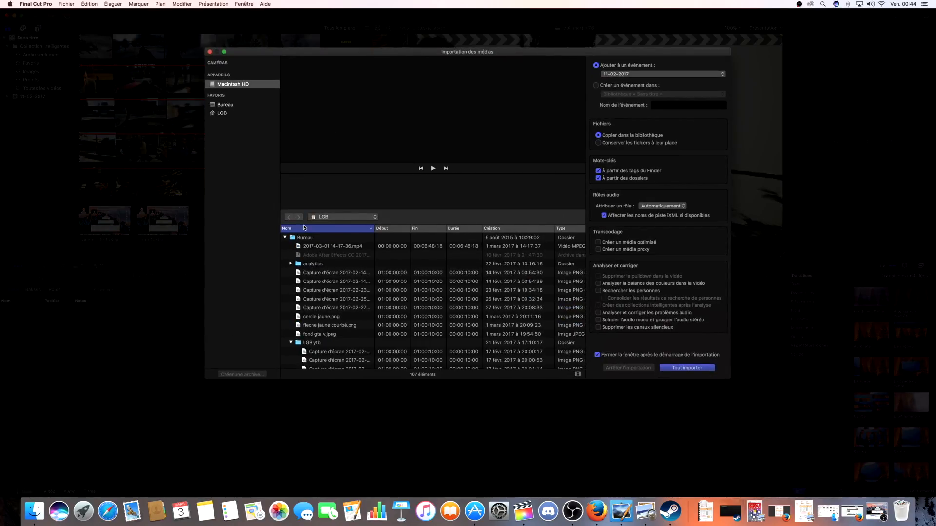
{"action": "scroll", "coordinate": [326, 288], "scroll_direction": "down", "scroll_amount": 10}
{"action": "scroll", "coordinate": [326, 288], "scroll_direction": "down", "scroll_amount": 15}
{"action": "scroll", "coordinate": [326, 288], "scroll_direction": "up", "scroll_amount": 20}
{"action": "left_click", "coordinate": [226, 105]}
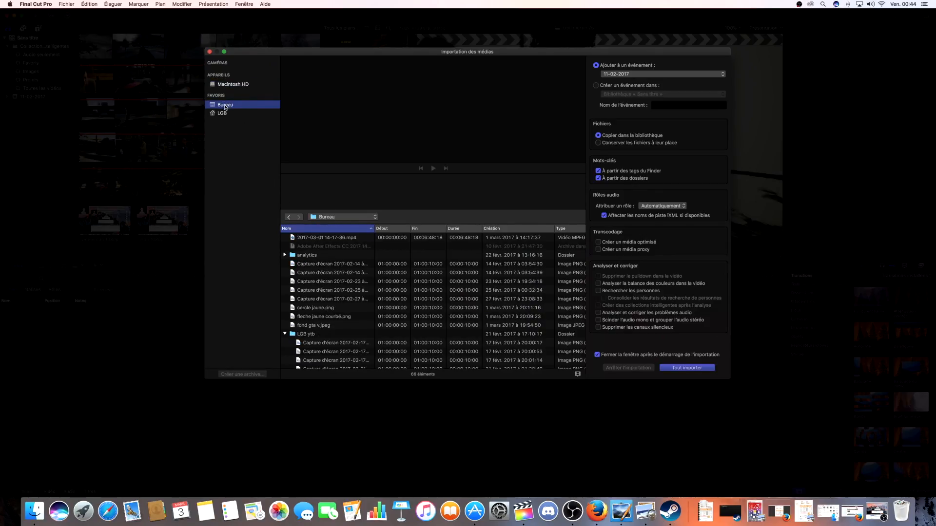
{"action": "scroll", "coordinate": [316, 300], "scroll_direction": "down", "scroll_amount": 15}
{"action": "scroll", "coordinate": [316, 300], "scroll_direction": "up", "scroll_amount": 15}
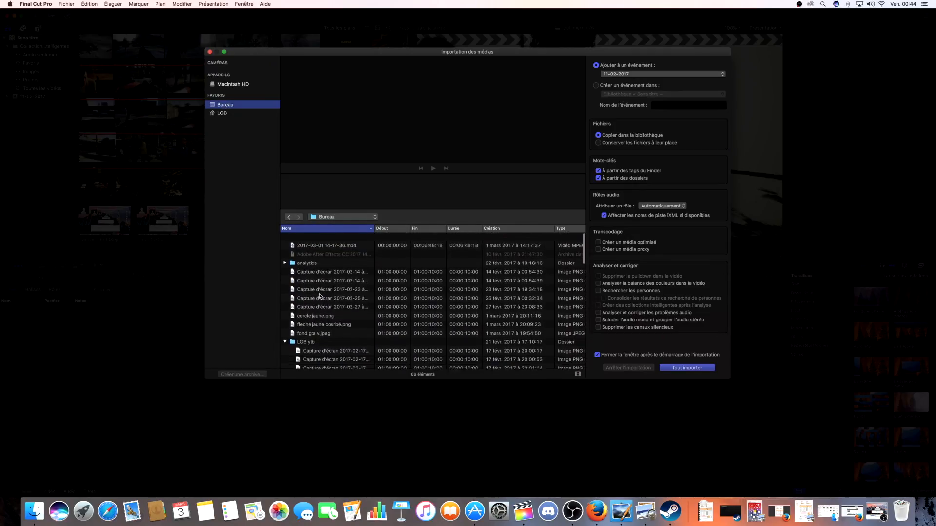
{"action": "left_click", "coordinate": [284, 255]}
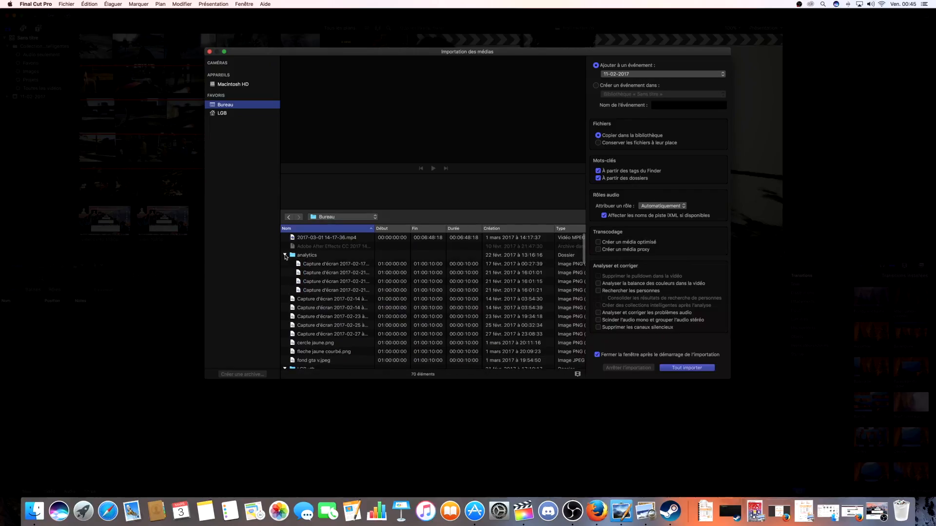
{"action": "left_click", "coordinate": [285, 254]}
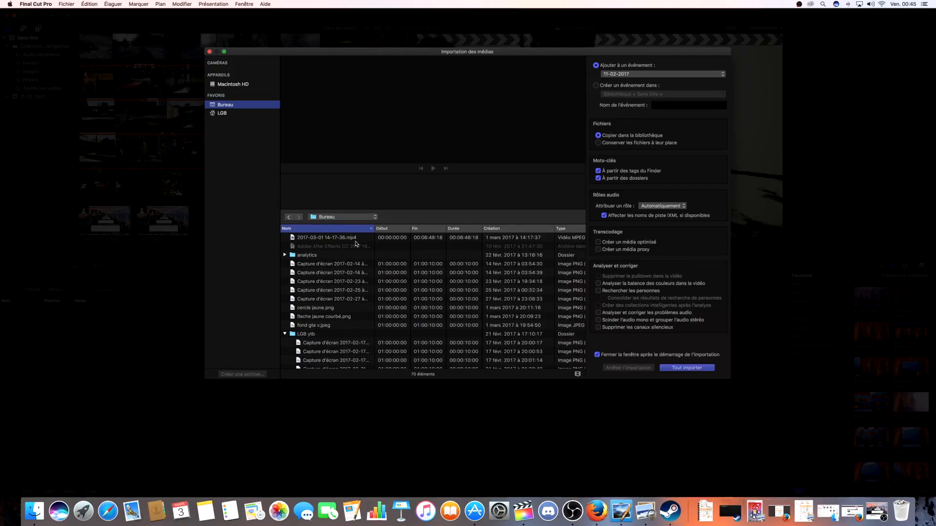
{"action": "left_click", "coordinate": [210, 52]}
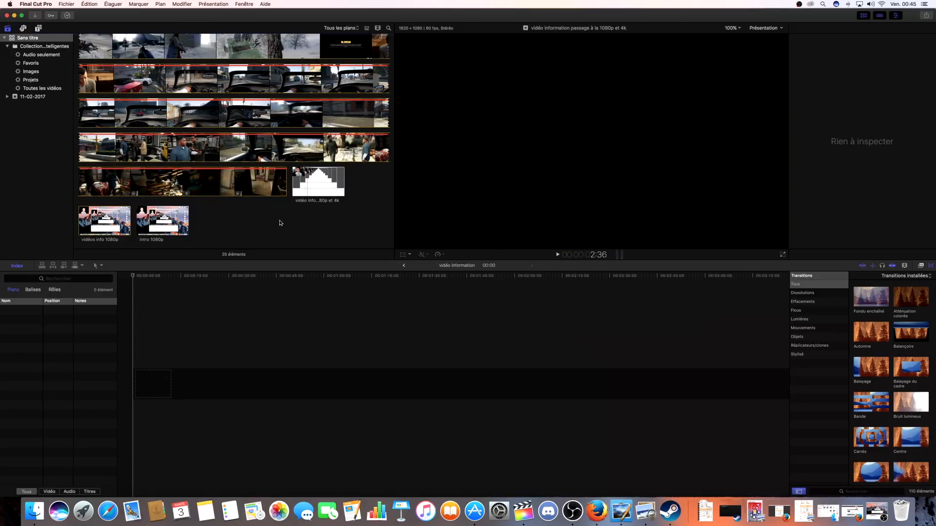
Step: Place the intro 1080p clip at the start of the timeline and append the vidéos info 1080p clip directly after it
{"action": "left_click", "coordinate": [181, 222]}
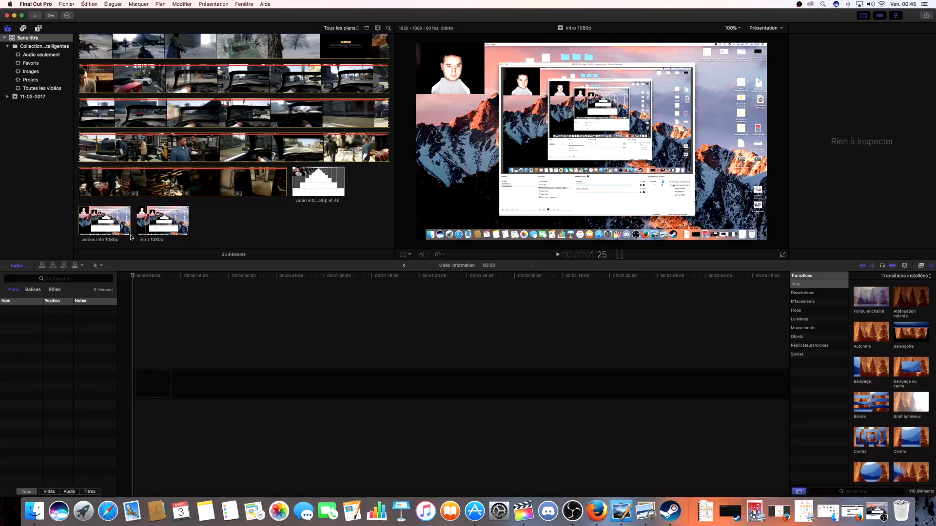
{"action": "left_click", "coordinate": [181, 225]}
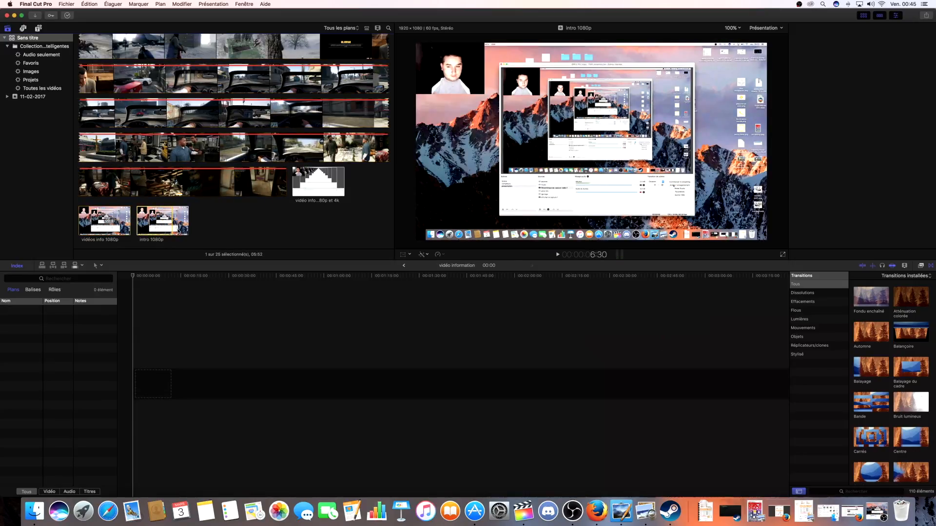
{"action": "left_click", "coordinate": [164, 223]}
{"action": "left_click_drag", "start_coordinate": [164, 224], "coordinate": [167, 381]}
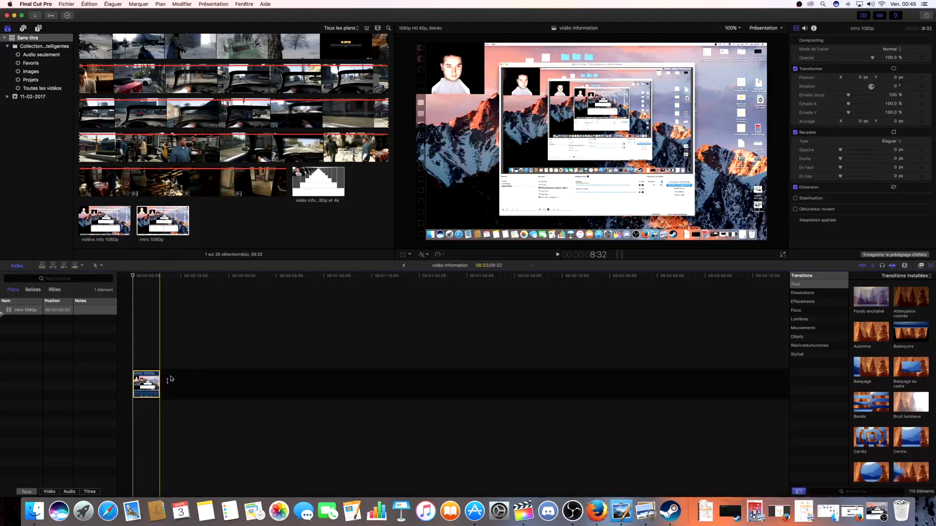
{"action": "left_click", "coordinate": [107, 232]}
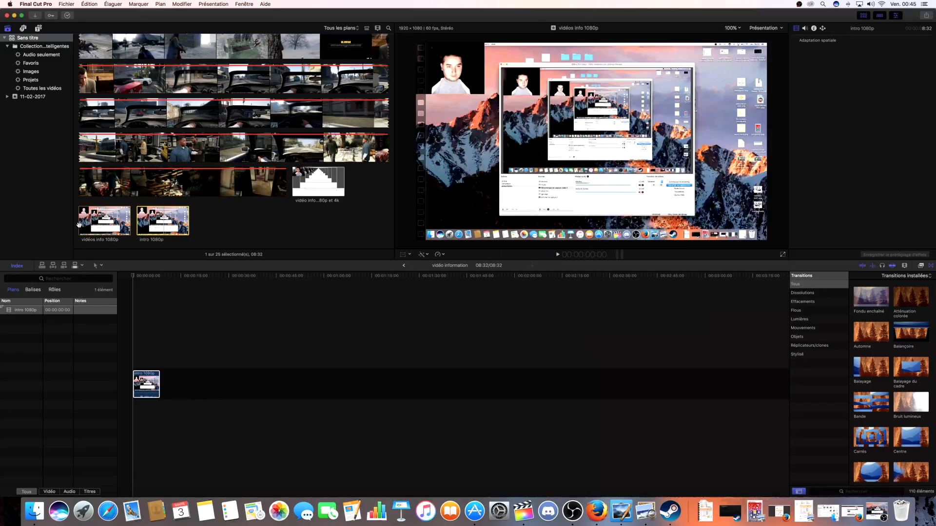
{"action": "left_click", "coordinate": [88, 227]}
{"action": "left_click_drag", "start_coordinate": [88, 228], "coordinate": [168, 388]}
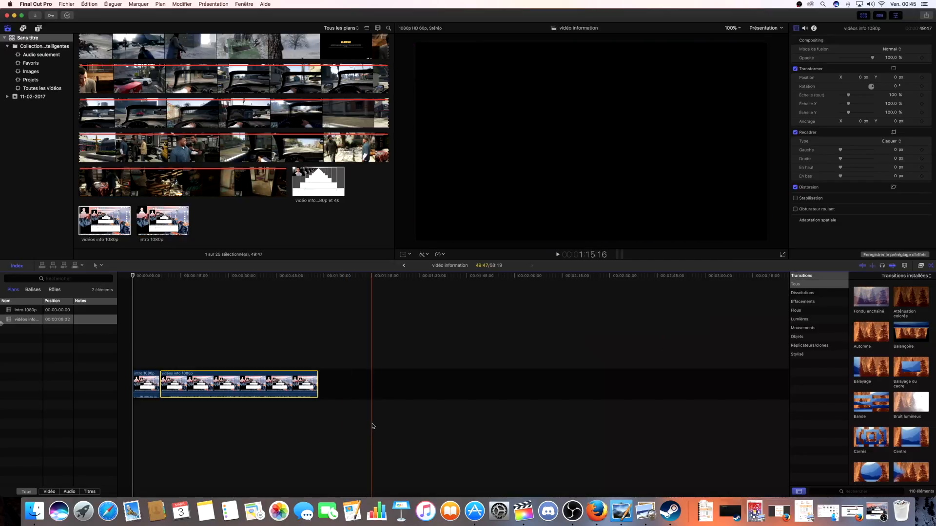
Step: Mute the computer's sound and place the playhead near the end of the vidéos info 1080p clip
{"action": "key", "text": "XF86AudioRaiseVolume"}
{"action": "key", "text": "XF86AudioMute"}
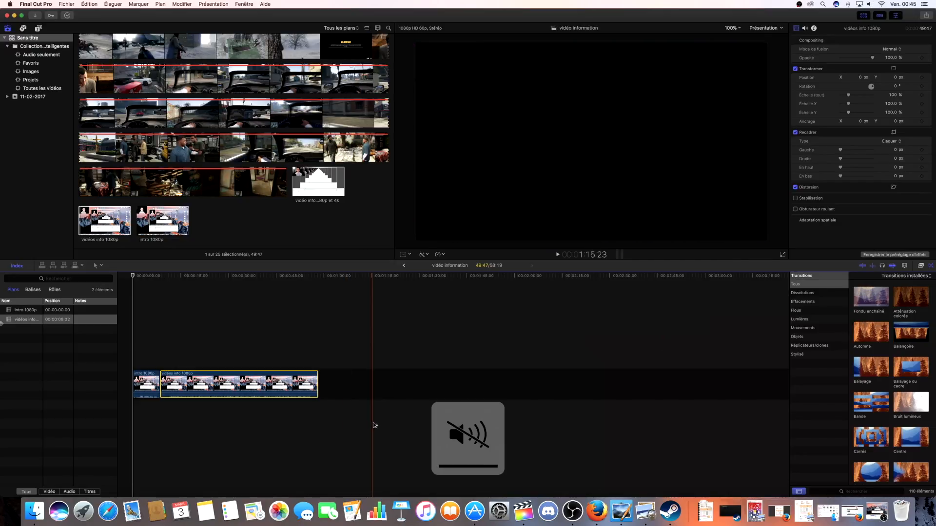
{"action": "left_click", "coordinate": [281, 344]}
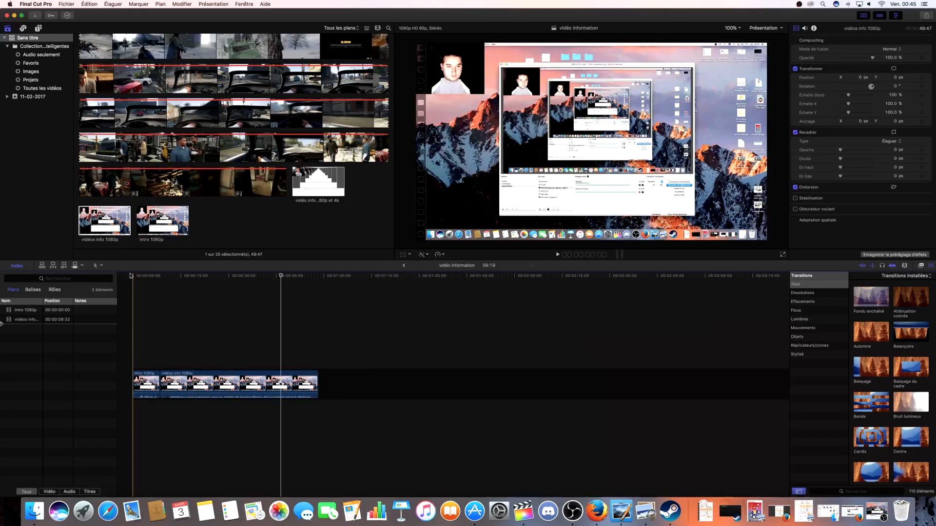
Step: Insert a 3D basique title before the intro clip with the text "Le Grand Bazar" and play the timeline from the start
{"action": "left_click", "coordinate": [38, 28]}
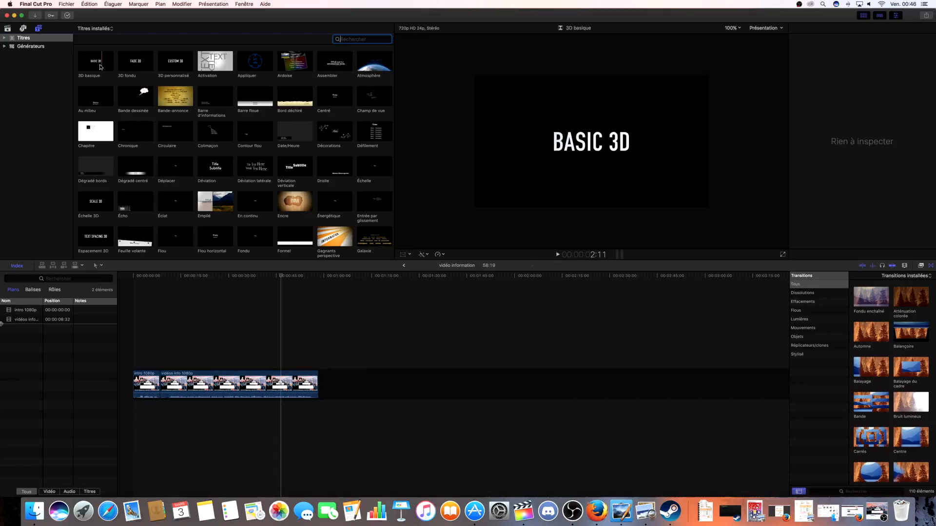
{"action": "left_click_drag", "start_coordinate": [93, 67], "coordinate": [134, 385]}
{"action": "left_click", "coordinate": [139, 383]}
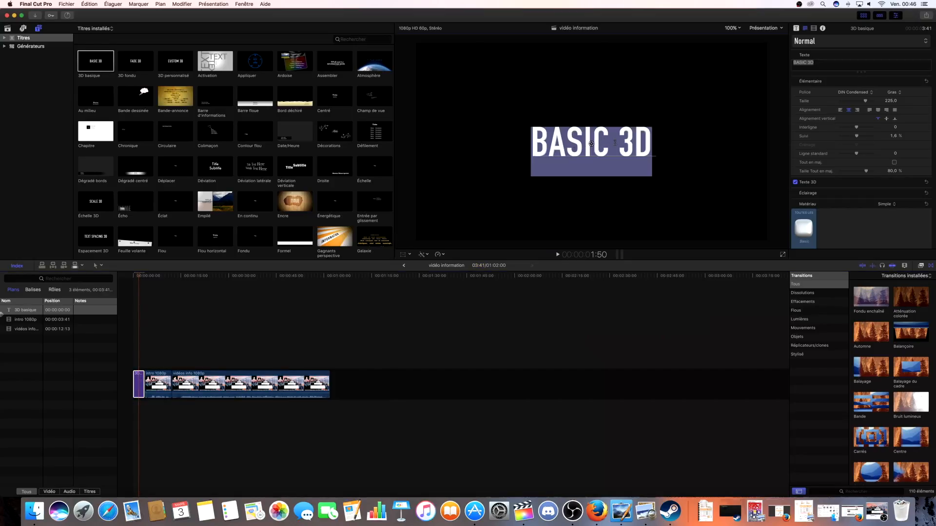
{"action": "type", "text": "Le Grand Bazar"}
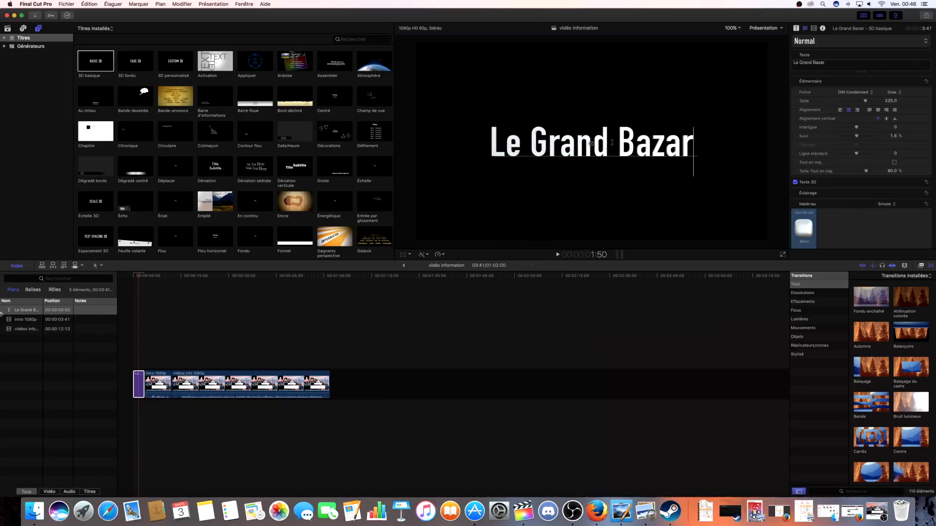
{"action": "left_click", "coordinate": [137, 279]}
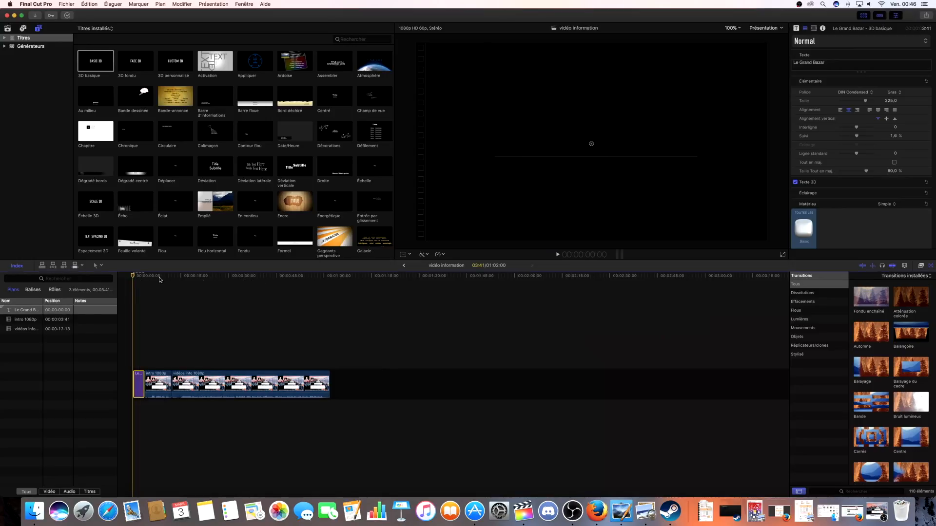
{"action": "left_click", "coordinate": [557, 255]}
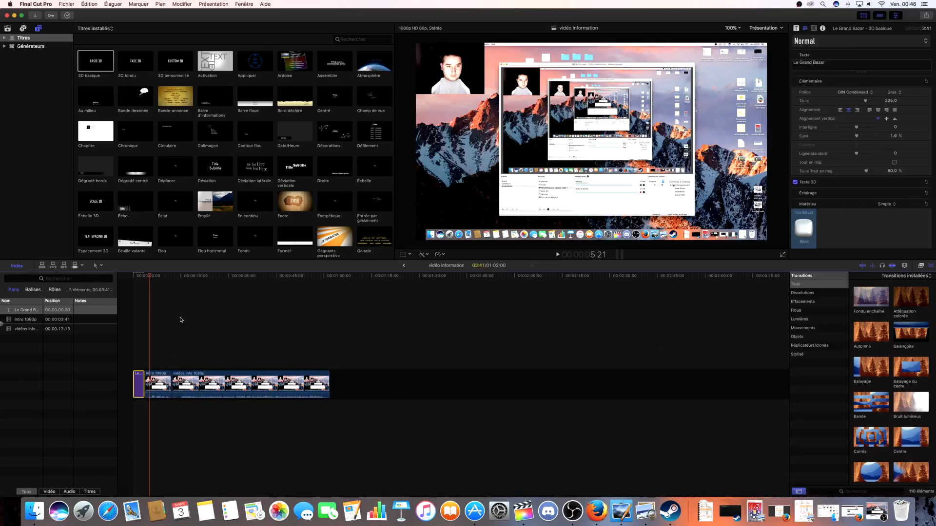
Step: Connect the [Gameplay] GTA V PC - Mode Histoire - Épisode 1 FR clip above the storyline, starting where the intro 1080p clip begins
{"action": "left_click", "coordinate": [35, 16]}
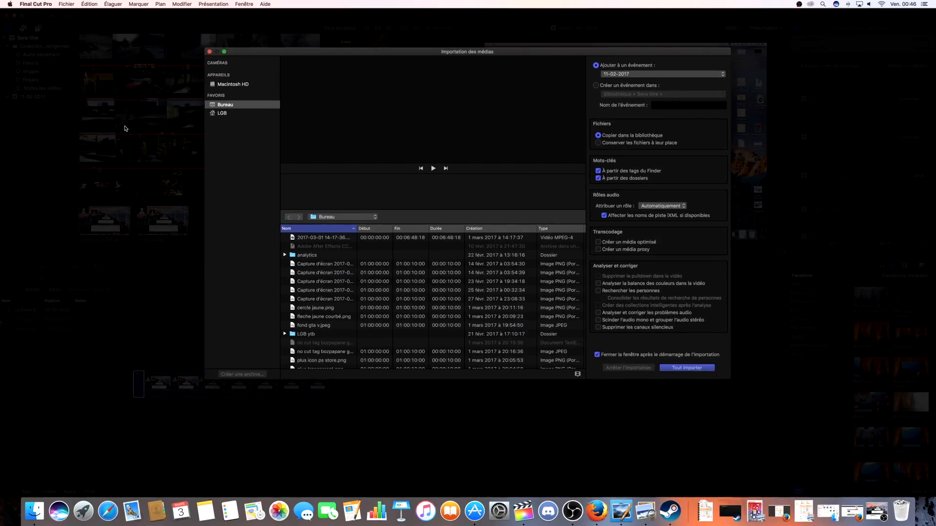
{"action": "left_click", "coordinate": [209, 51]}
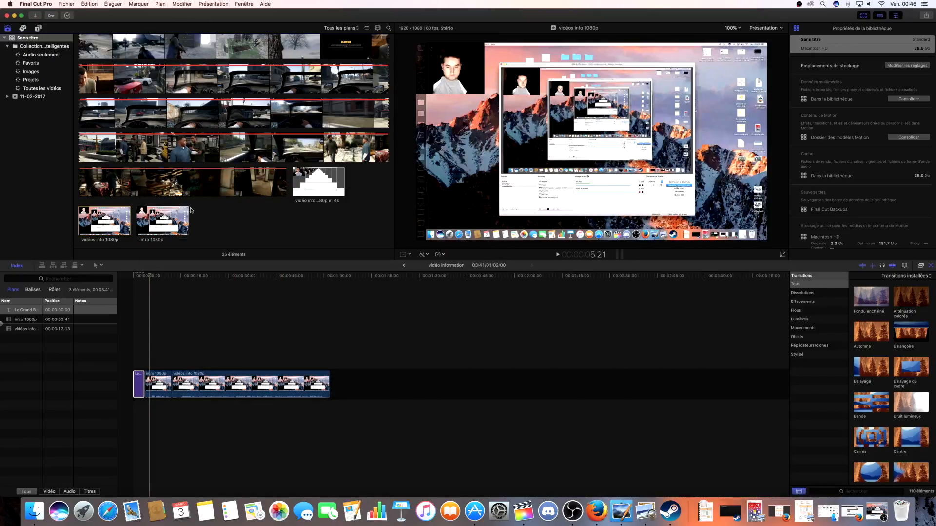
{"action": "scroll", "coordinate": [233, 183], "scroll_direction": "up", "scroll_amount": 10}
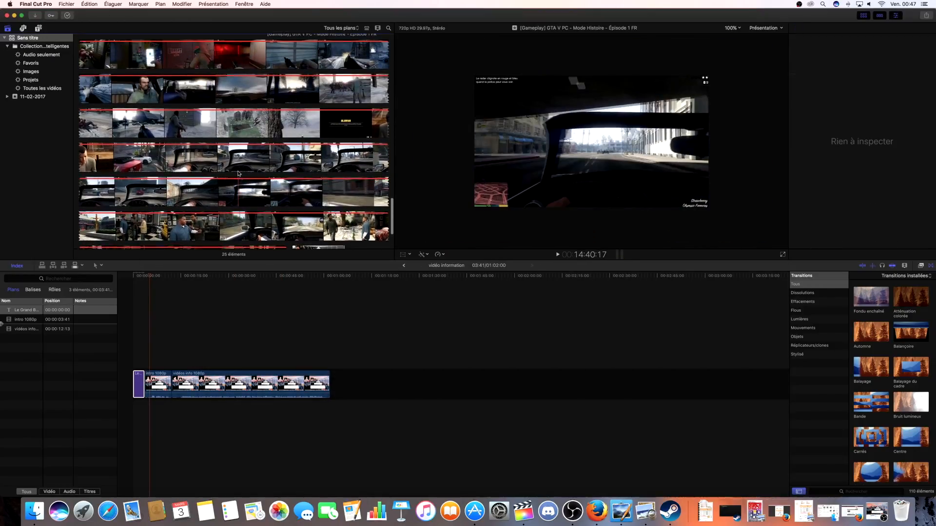
{"action": "scroll", "coordinate": [238, 174], "scroll_direction": "up", "scroll_amount": 8}
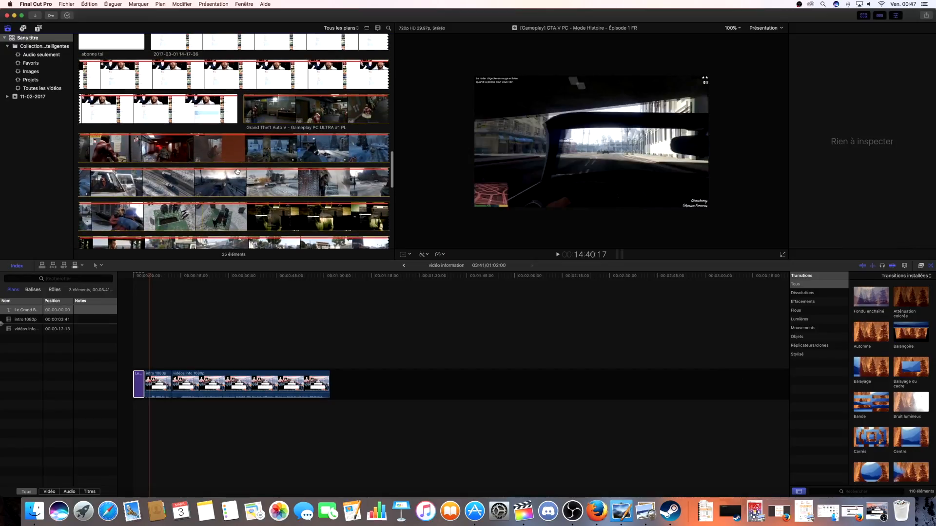
{"action": "scroll", "coordinate": [253, 124], "scroll_direction": "down", "scroll_amount": 7}
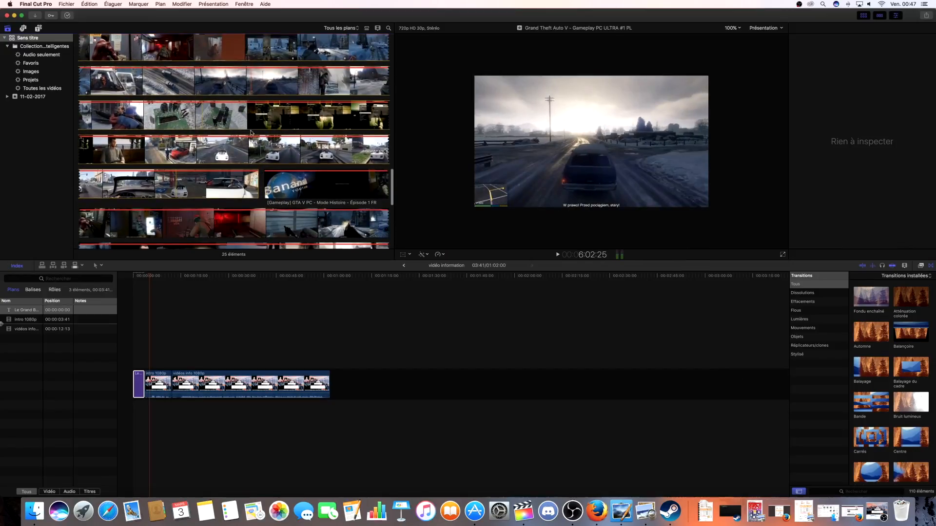
{"action": "scroll", "coordinate": [251, 131], "scroll_direction": "down", "scroll_amount": 2}
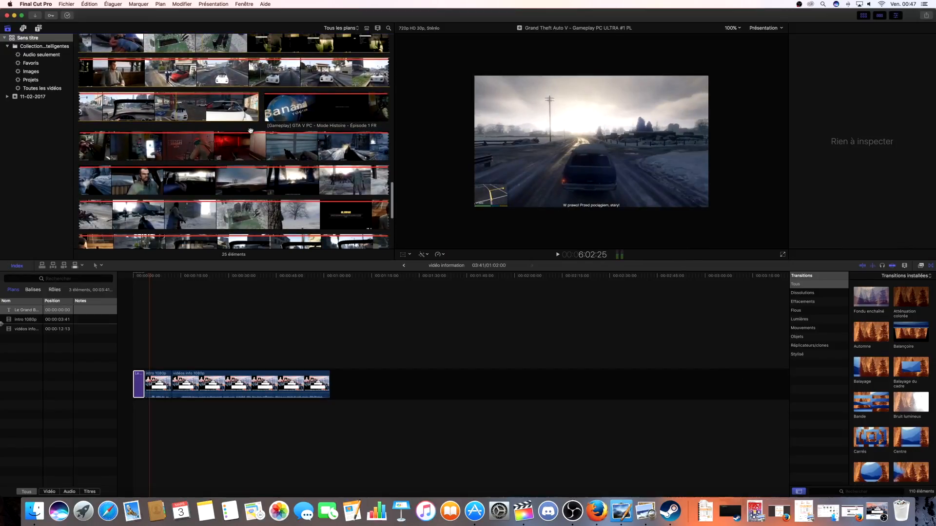
{"action": "left_click", "coordinate": [278, 115]}
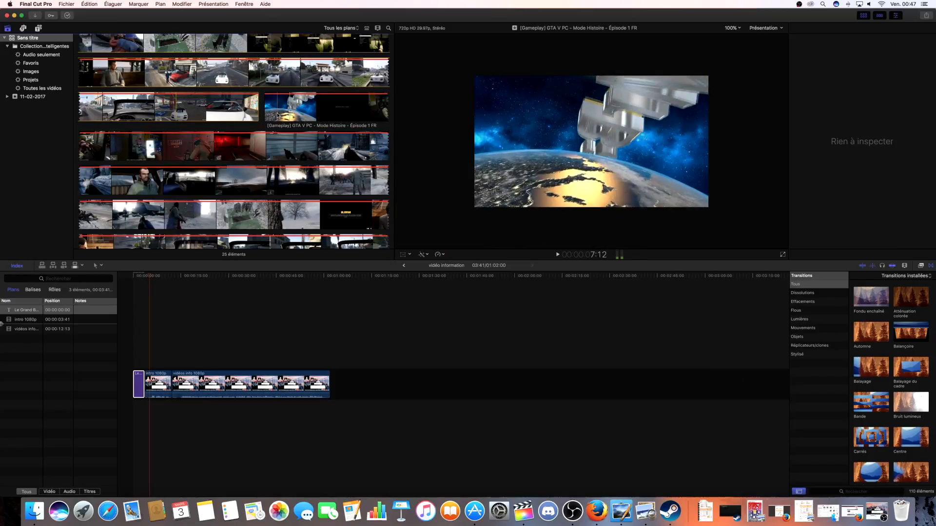
{"action": "left_click_drag", "start_coordinate": [278, 115], "coordinate": [154, 349]}
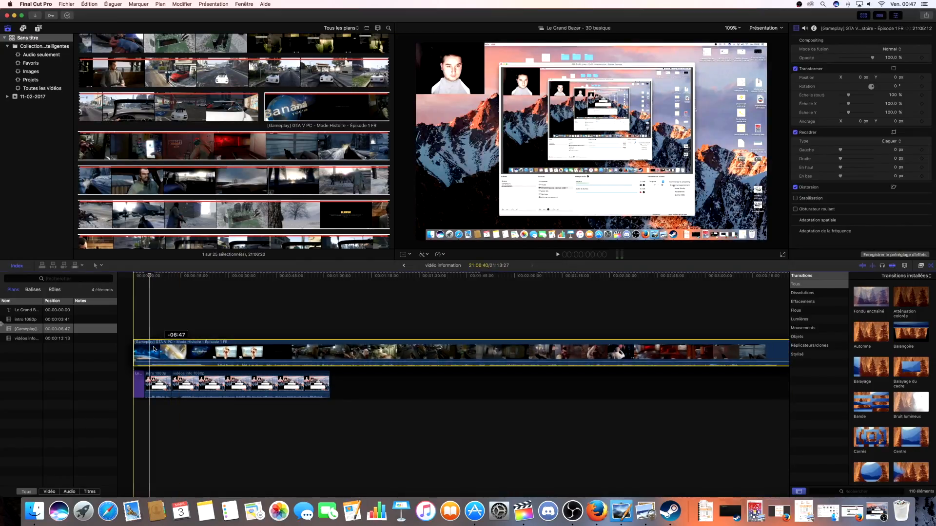
{"action": "left_click_drag", "start_coordinate": [154, 349], "coordinate": [165, 354]}
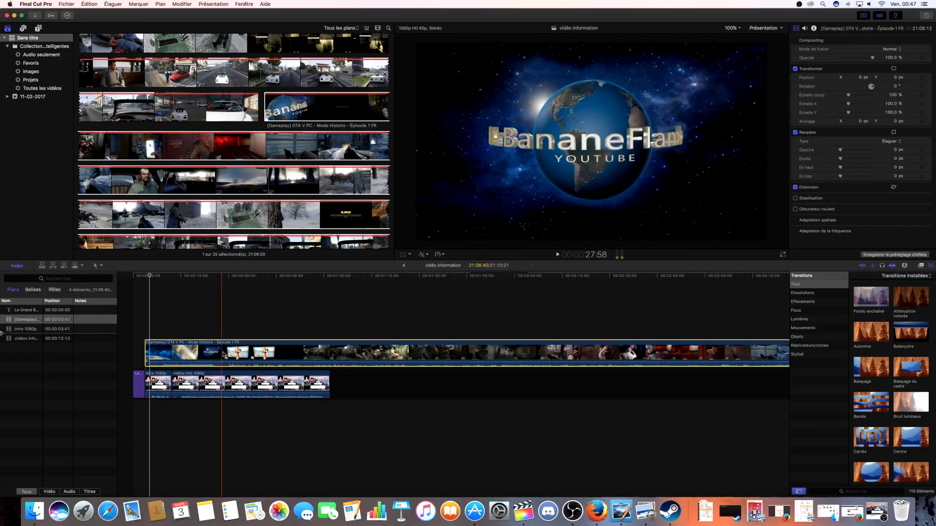
Step: Try the gameplay clip beneath the intro and vidéos info clips as a background layer, and return it above them
{"action": "left_click_drag", "start_coordinate": [209, 352], "coordinate": [208, 415]}
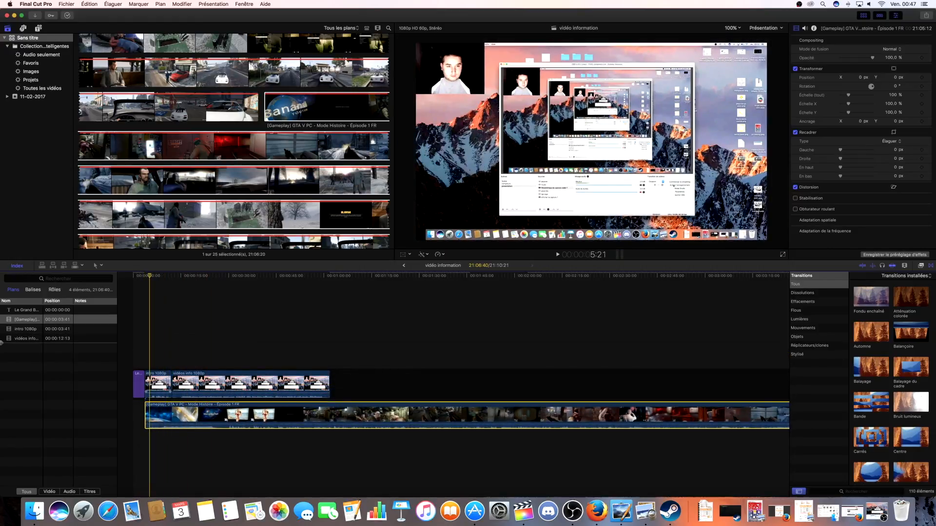
{"action": "left_click", "coordinate": [455, 88]}
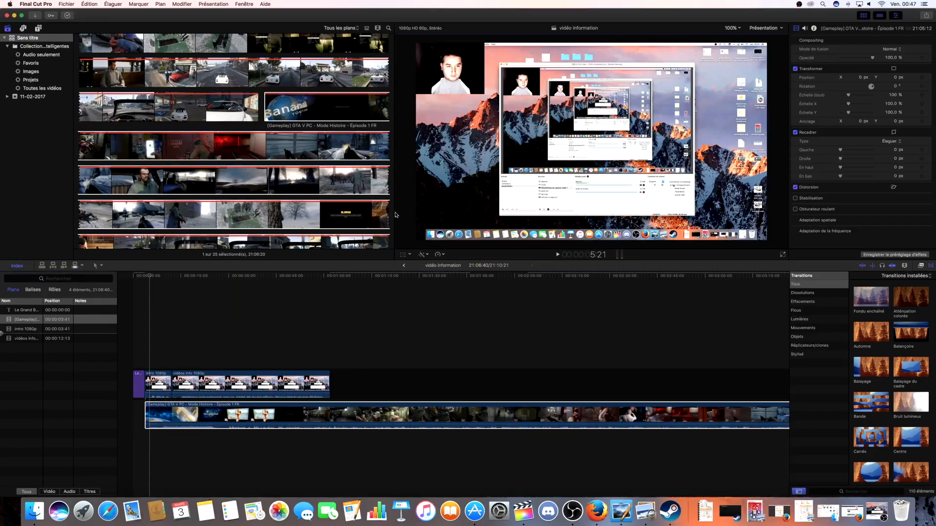
{"action": "left_click", "coordinate": [175, 380]}
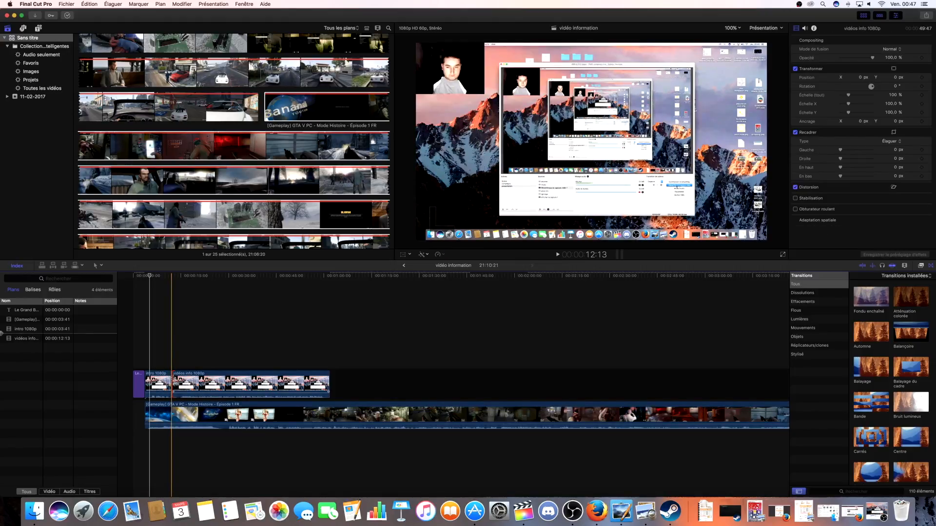
{"action": "left_click", "coordinate": [157, 419]}
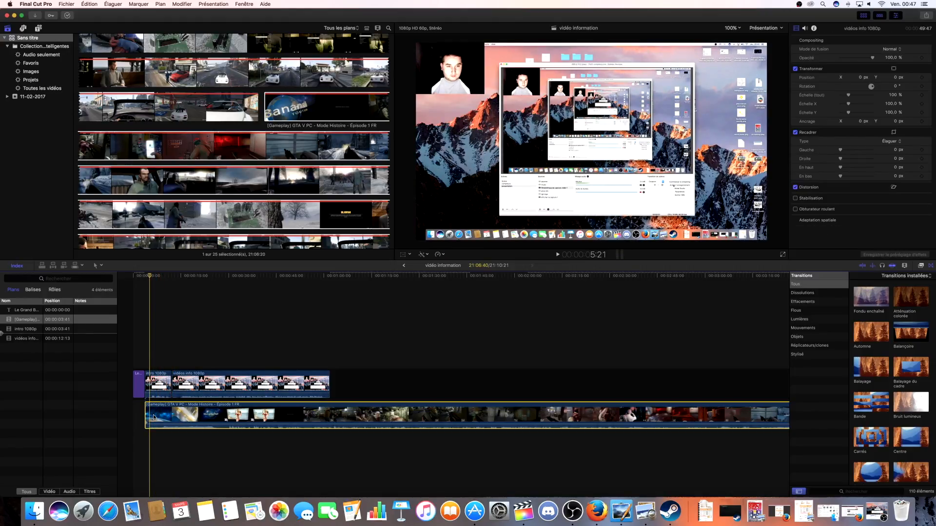
{"action": "left_click_drag", "start_coordinate": [147, 417], "coordinate": [155, 359]}
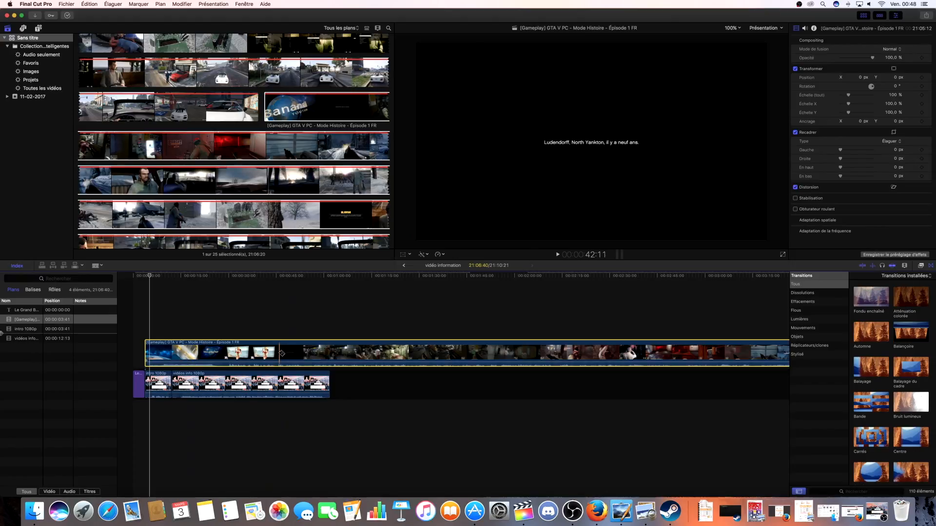
Step: Cut off the gameplay clip's opening at 46:03 and place the rest beneath the storyline, aligned with the start of the intro 1080p clip
{"action": "left_click", "coordinate": [282, 353]}
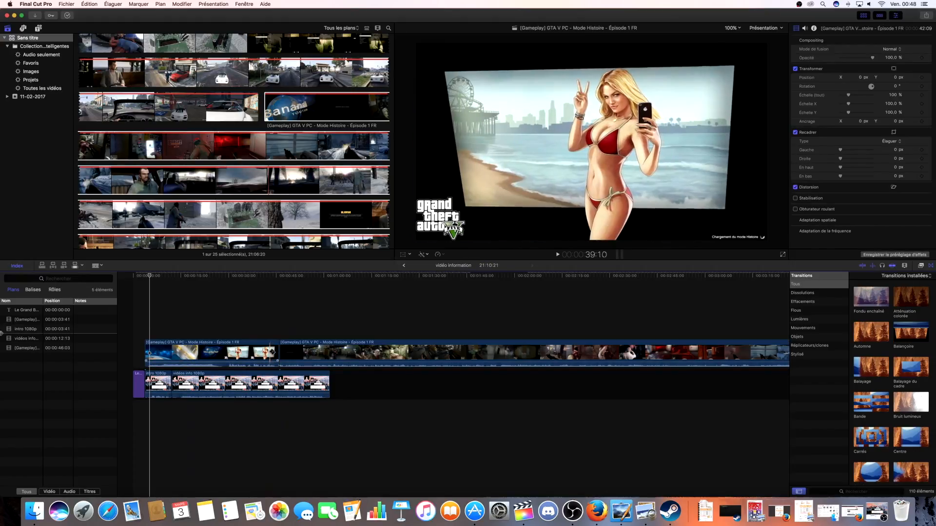
{"action": "key", "text": "a"}
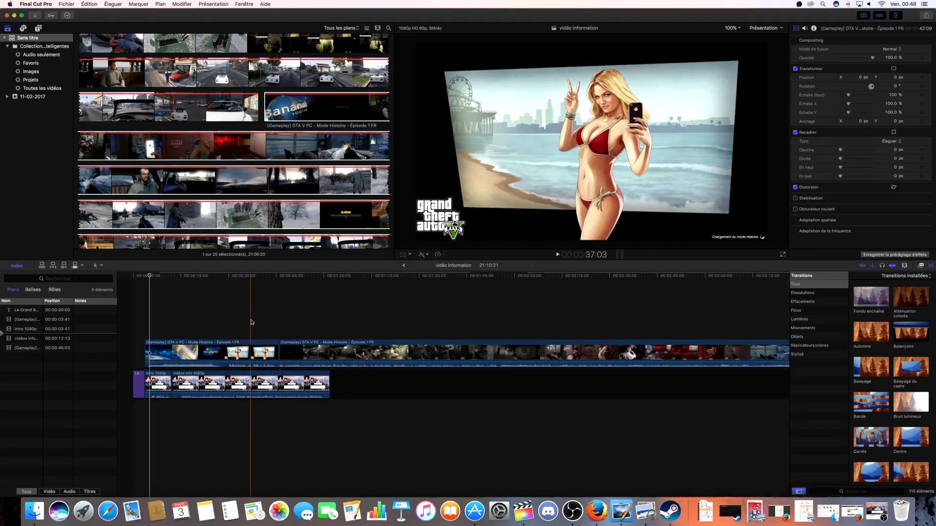
{"action": "left_click", "coordinate": [258, 345]}
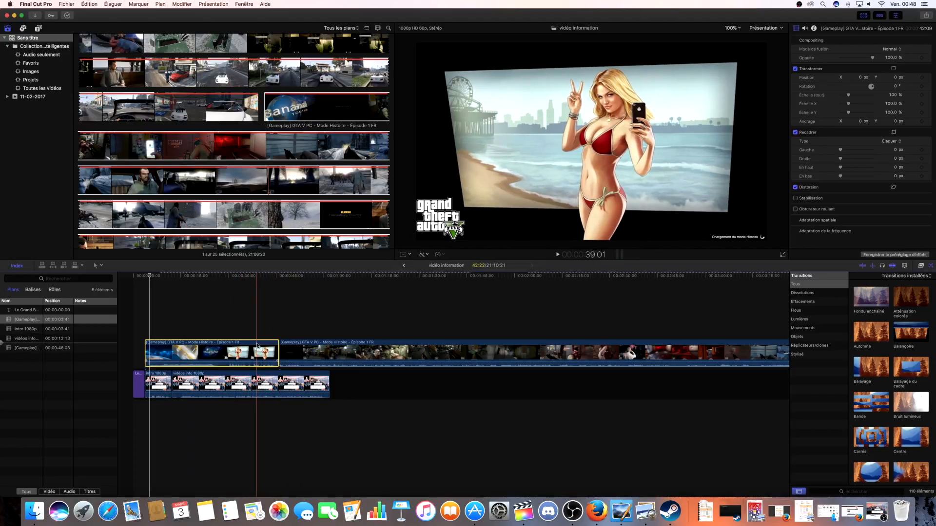
{"action": "key", "text": "Delete"}
{"action": "left_click_drag", "start_coordinate": [298, 345], "coordinate": [177, 426]}
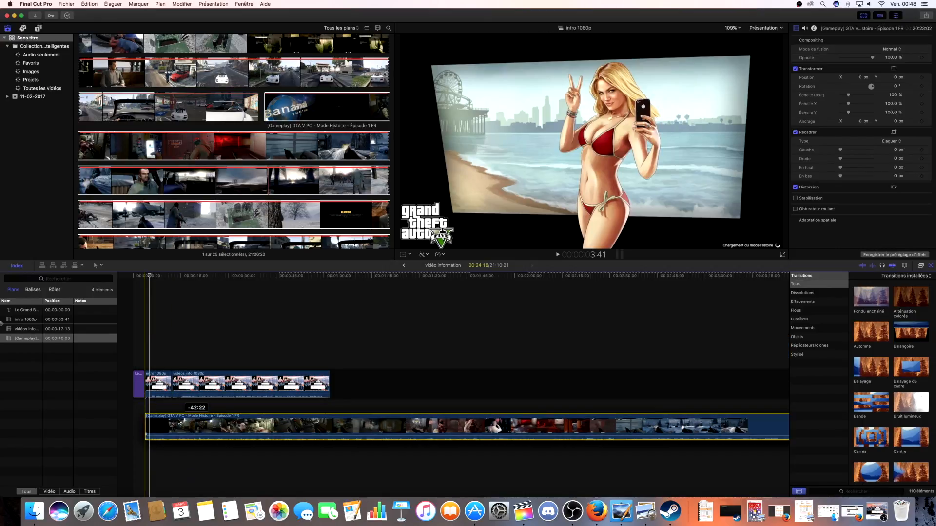
Step: Crop the intro 1080p clip by 1548 px on its right side and 802 px at its bottom, and play the result
{"action": "left_click", "coordinate": [155, 376]}
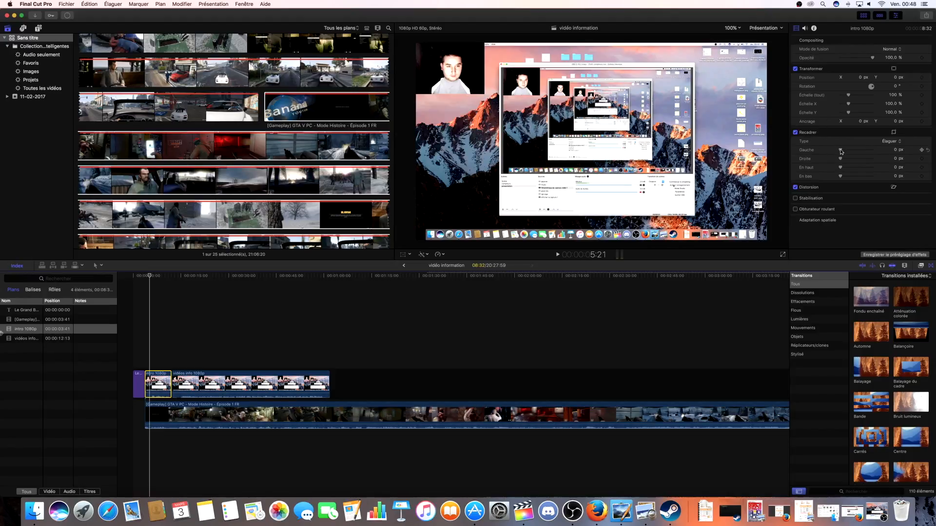
{"action": "left_click_drag", "start_coordinate": [840, 151], "coordinate": [871, 160]}
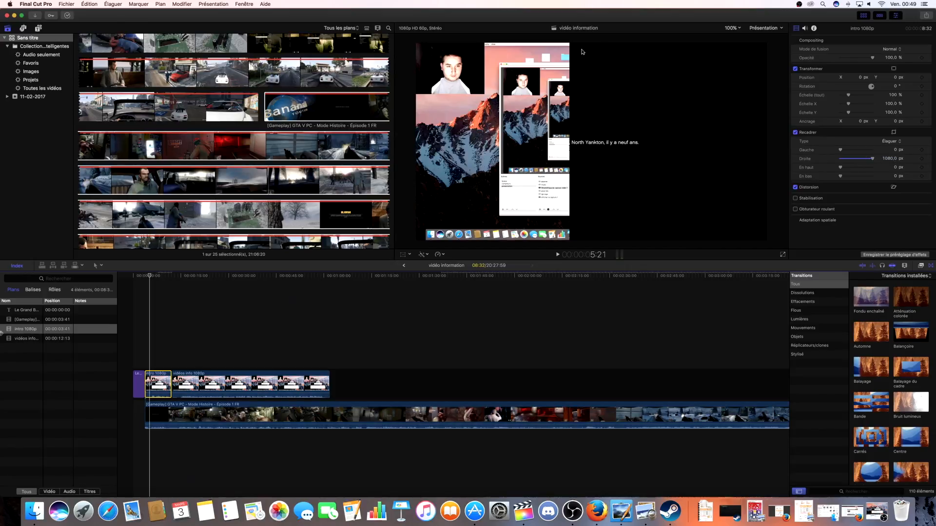
{"action": "left_click", "coordinate": [891, 161]}
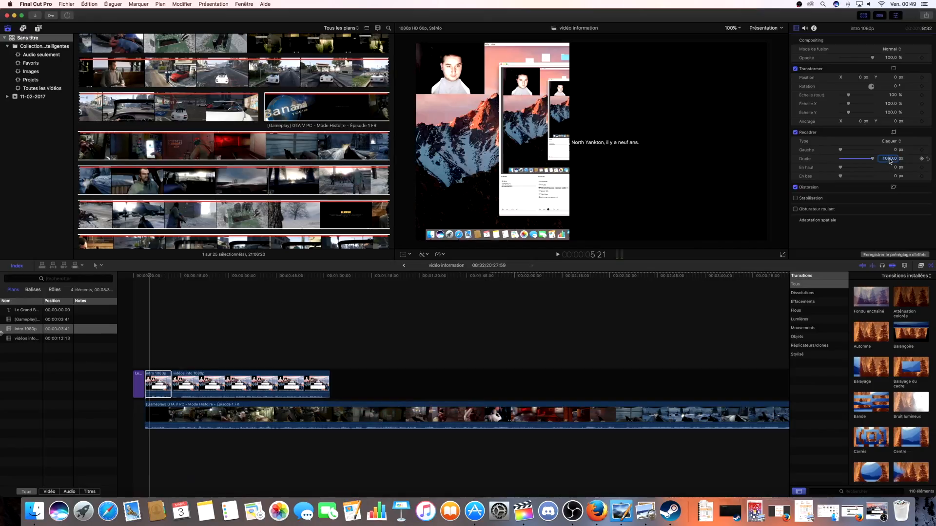
{"action": "left_click_drag", "start_coordinate": [889, 158], "coordinate": [888, 119]}
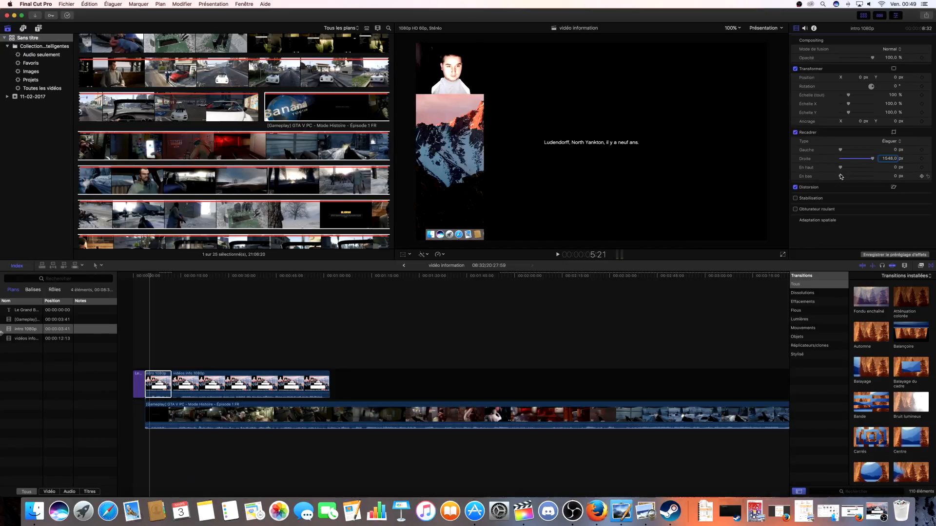
{"action": "left_click_drag", "start_coordinate": [840, 169], "coordinate": [866, 178]}
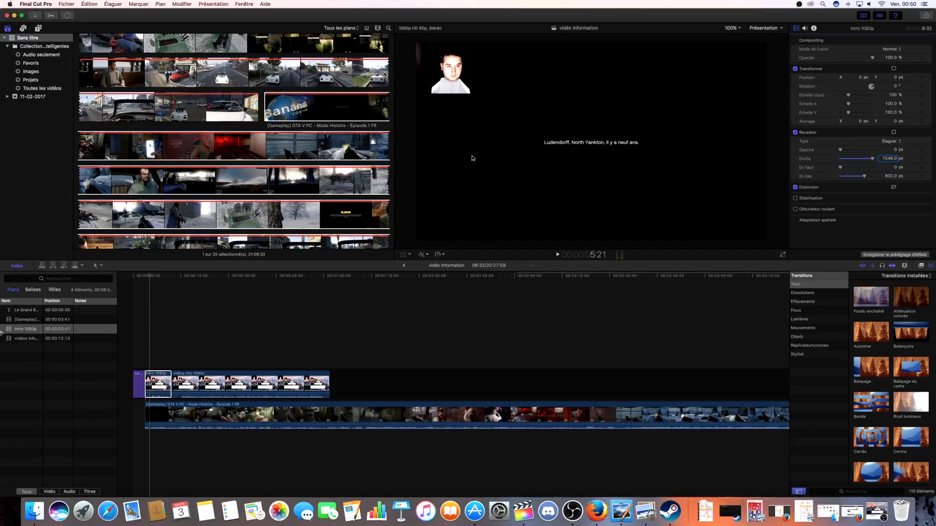
{"action": "left_click", "coordinate": [558, 255]}
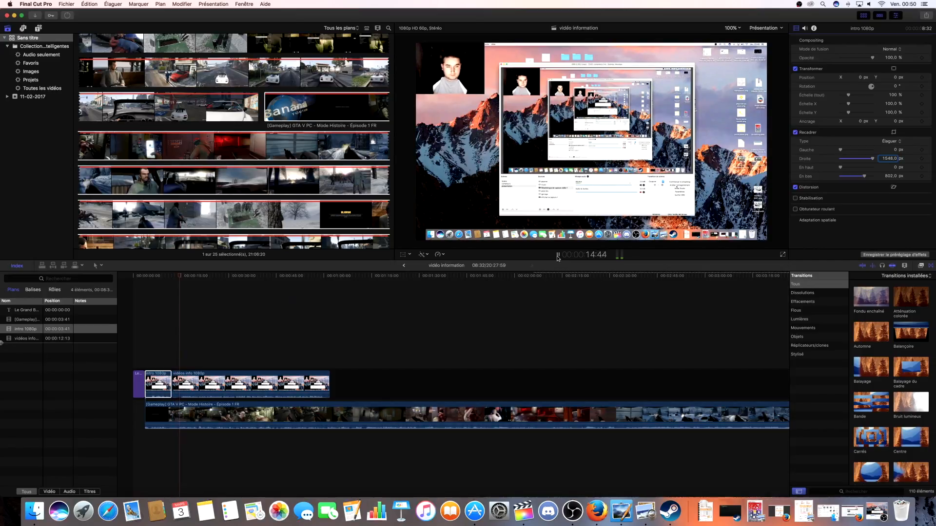
{"action": "left_click", "coordinate": [557, 255]}
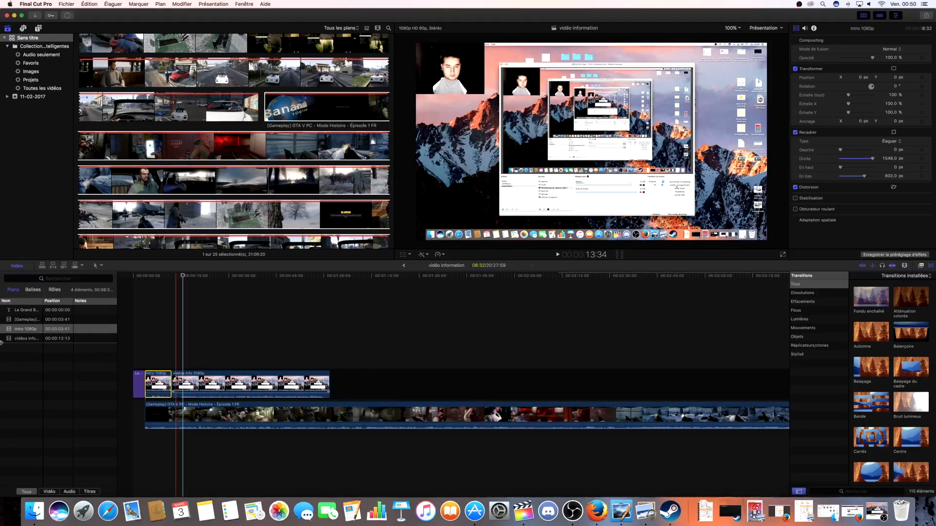
Step: Crop the vidéos info 1080p clip by about 1546 px on its right side and 801 px at its bottom
{"action": "left_click", "coordinate": [191, 384]}
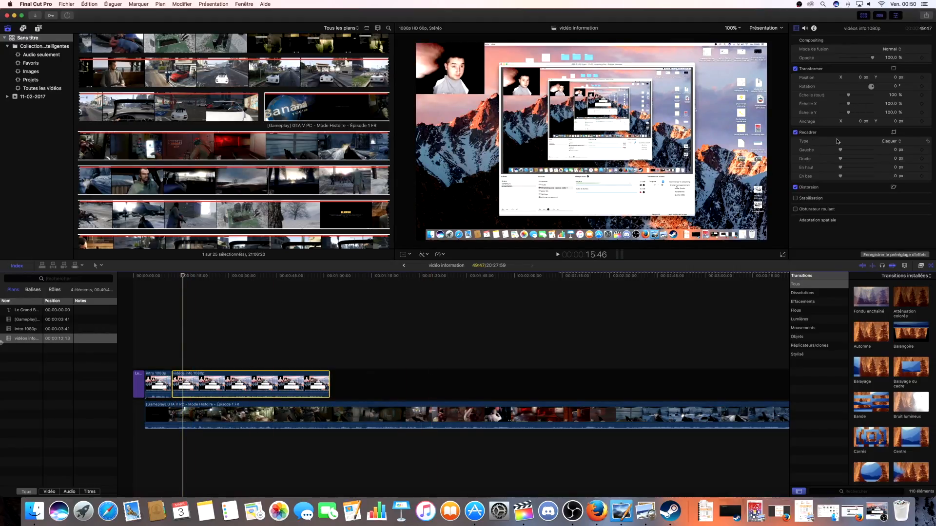
{"action": "left_click_drag", "start_coordinate": [840, 159], "coordinate": [886, 162]}
{"action": "left_click", "coordinate": [889, 158]}
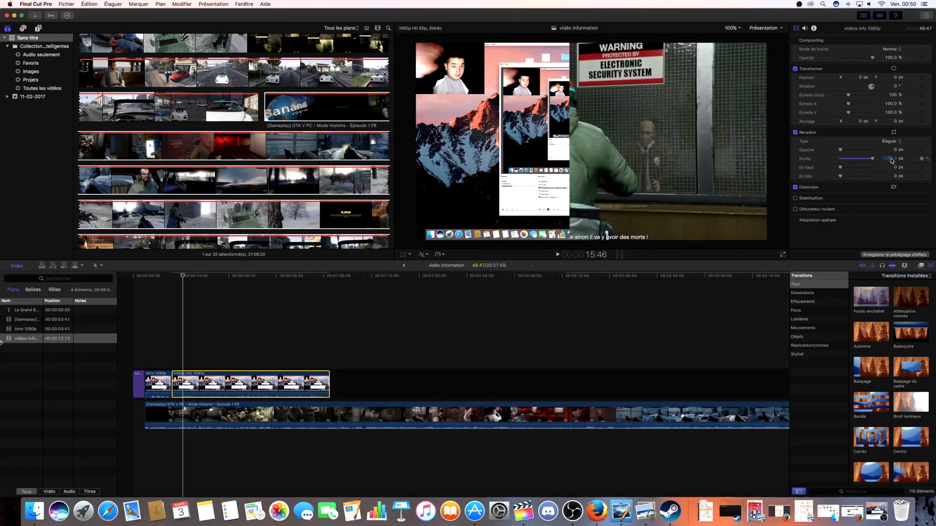
{"action": "left_click_drag", "start_coordinate": [892, 159], "coordinate": [889, 158]}
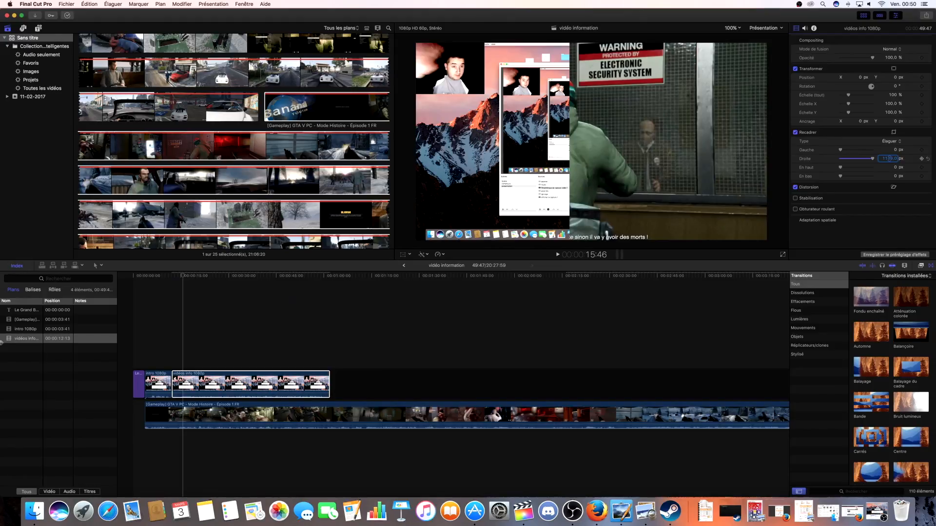
{"action": "left_click_drag", "start_coordinate": [889, 158], "coordinate": [867, 180]}
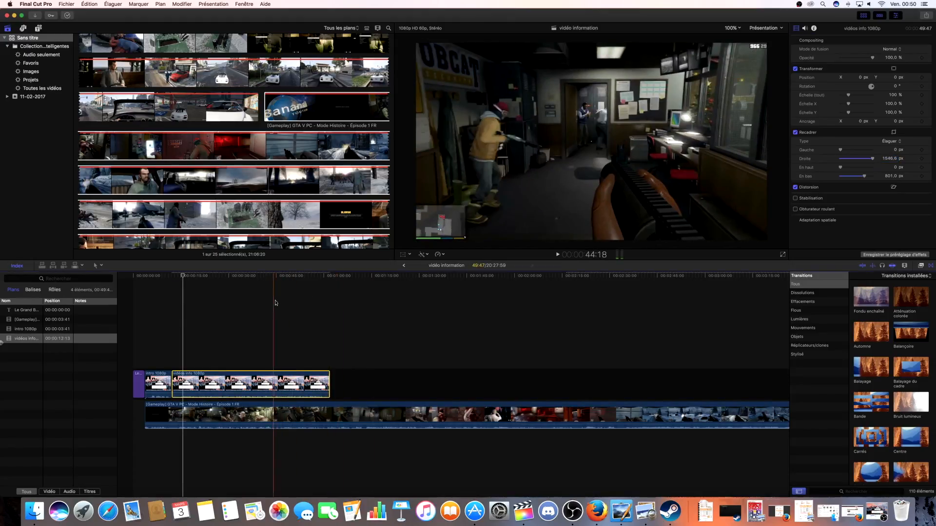
Step: Examine the cropped intro and vidéos info clips over the gameplay footage at several points, along with the intro clip's crop values
{"action": "left_click", "coordinate": [163, 320]}
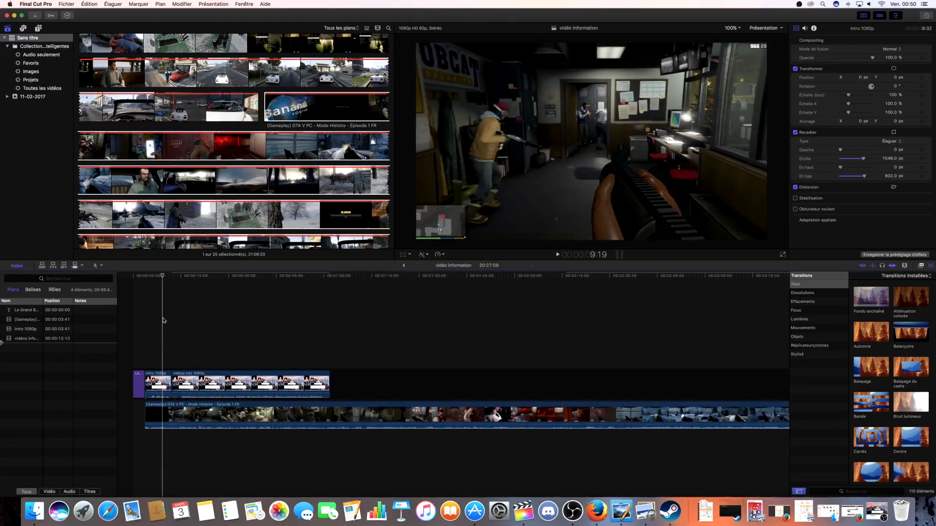
{"action": "left_click", "coordinate": [146, 316]}
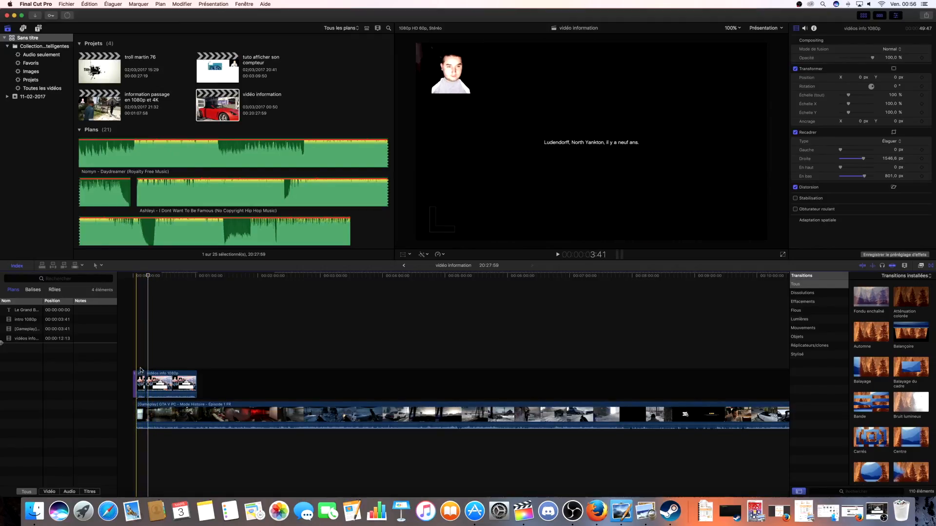
{"action": "left_click", "coordinate": [141, 375]}
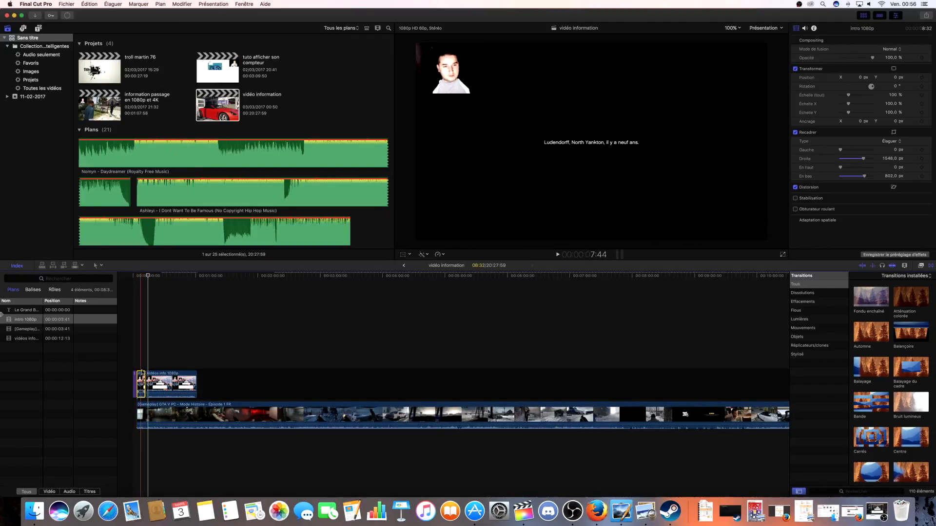
{"action": "left_click", "coordinate": [142, 365]}
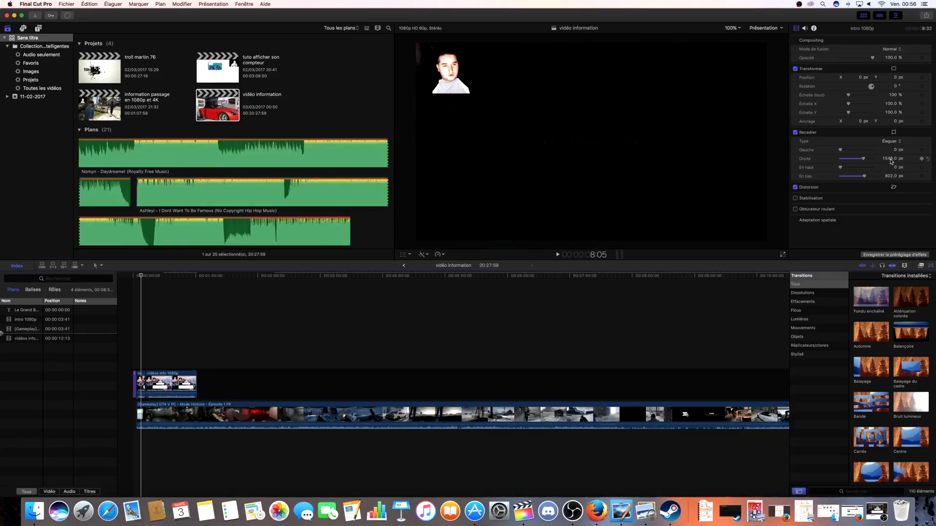
{"action": "left_click", "coordinate": [889, 161]}
{"action": "left_click", "coordinate": [861, 160]}
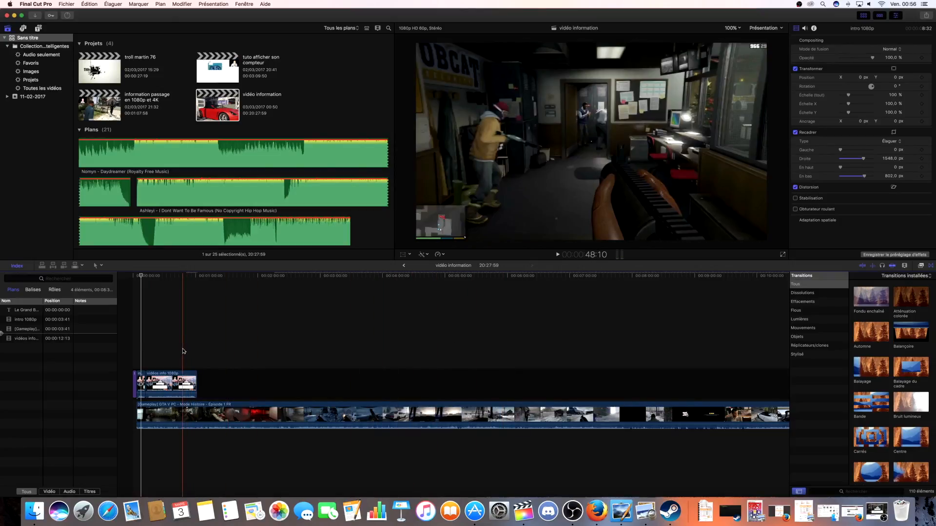
{"action": "left_click", "coordinate": [158, 365]}
{"action": "scroll", "coordinate": [161, 364], "scroll_direction": "right", "scroll_amount": 1}
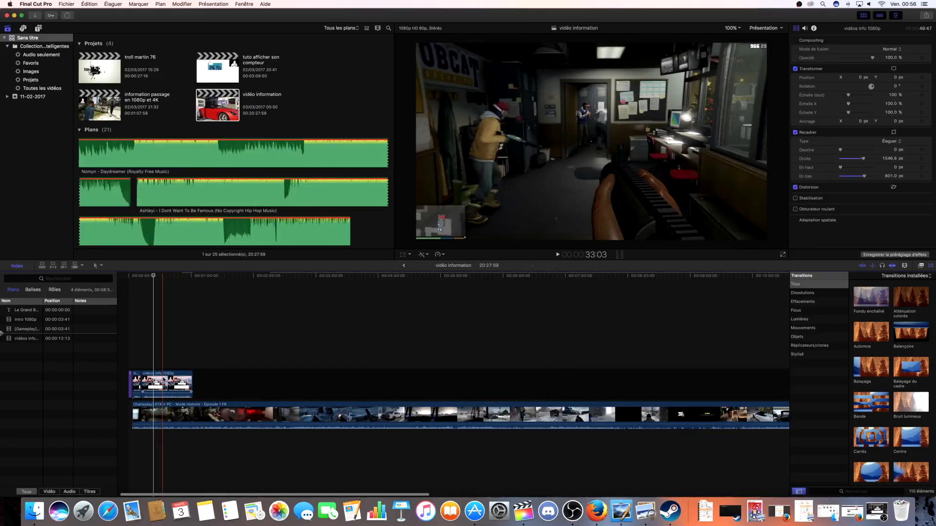
Step: Set the right-side crop of the vidéos info 1080p clip to 1548 px
{"action": "left_click", "coordinate": [159, 379]}
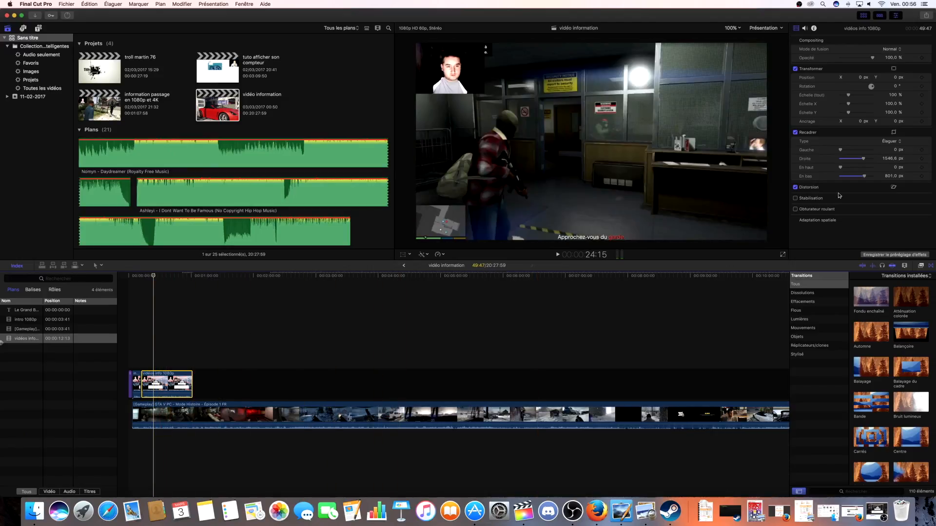
{"action": "left_click", "coordinate": [890, 159]}
{"action": "key", "text": "super+a"}
{"action": "left_click", "coordinate": [890, 159]}
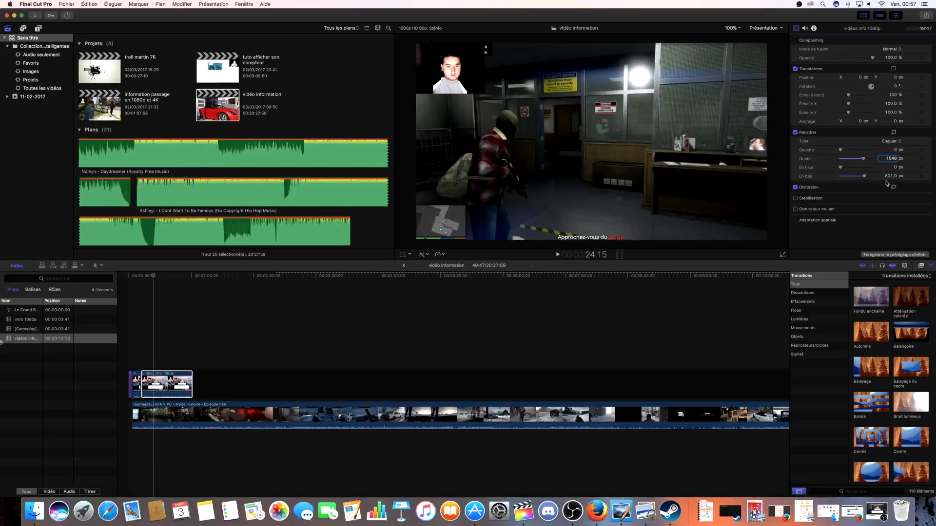
{"action": "key", "text": "Tab"}
Step: Check the intro 1080p clip's crop values and set the vidéos info 1080p clip's bottom crop to 802 px
{"action": "left_click", "coordinate": [136, 383]}
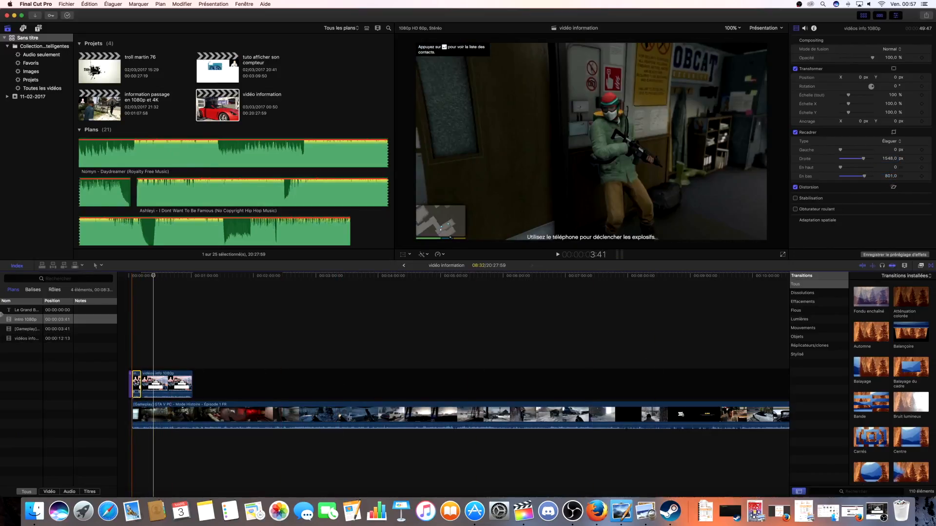
{"action": "left_click", "coordinate": [163, 384]}
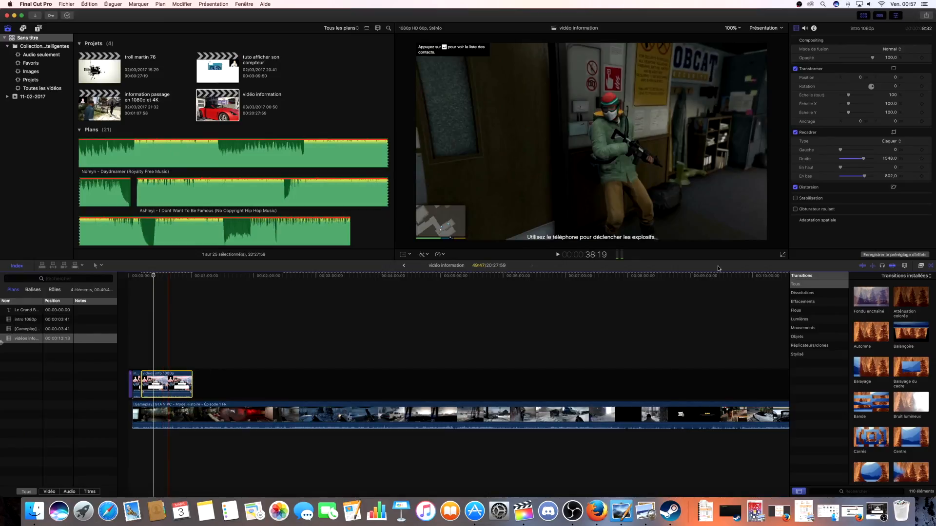
{"action": "left_click", "coordinate": [891, 176]}
{"action": "key", "text": "Return"}
{"action": "type", "text": "2"}
{"action": "key", "text": "Return"}
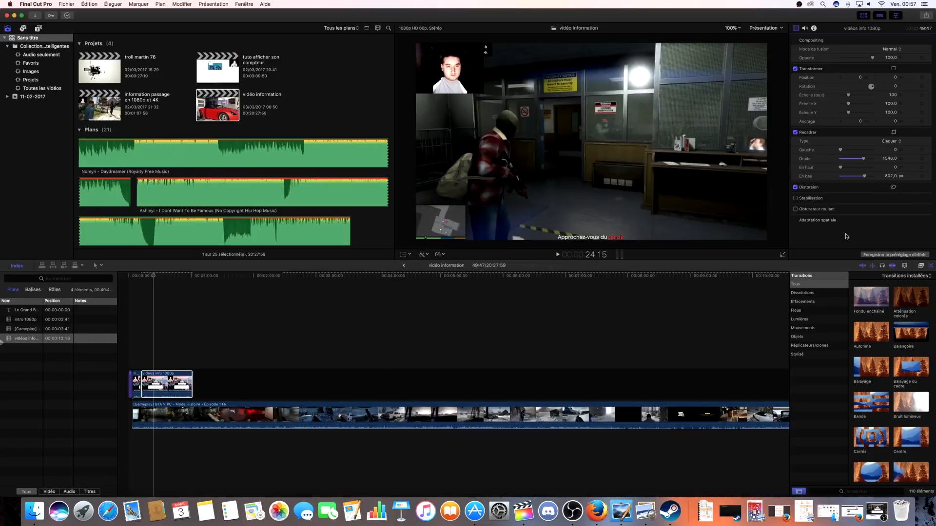
Step: Add a Fondu enchaîné transition between the intro 1080p and vidéos info 1080p clips, allowing the clips to overlap to create it
{"action": "left_click", "coordinate": [138, 375]}
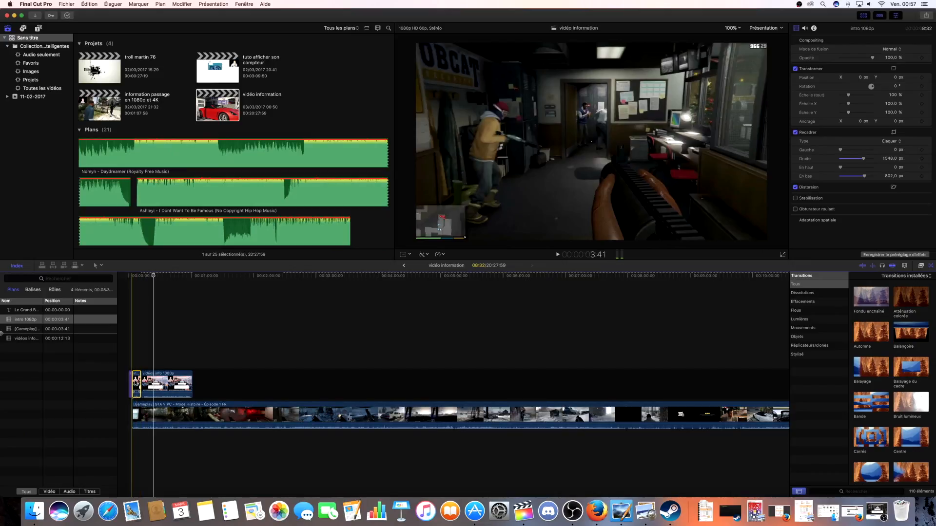
{"action": "left_click", "coordinate": [136, 372]}
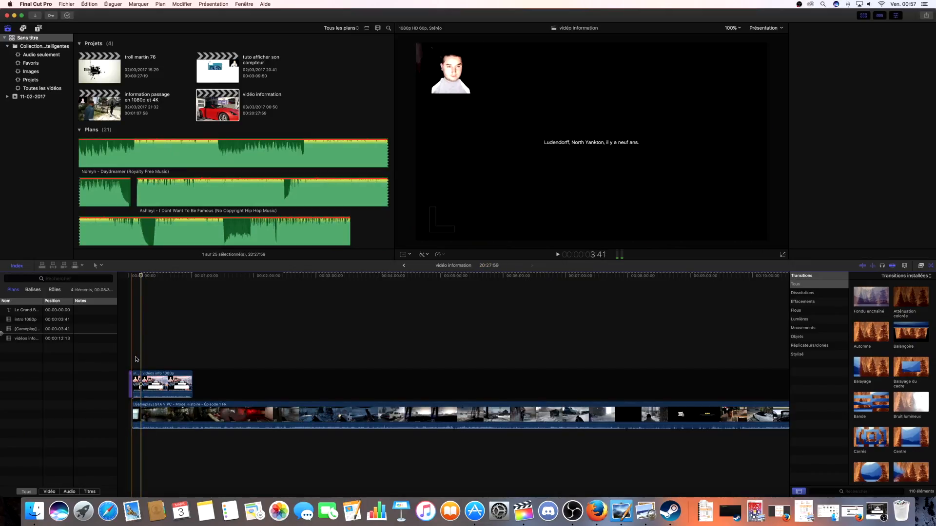
{"action": "left_click", "coordinate": [136, 373]}
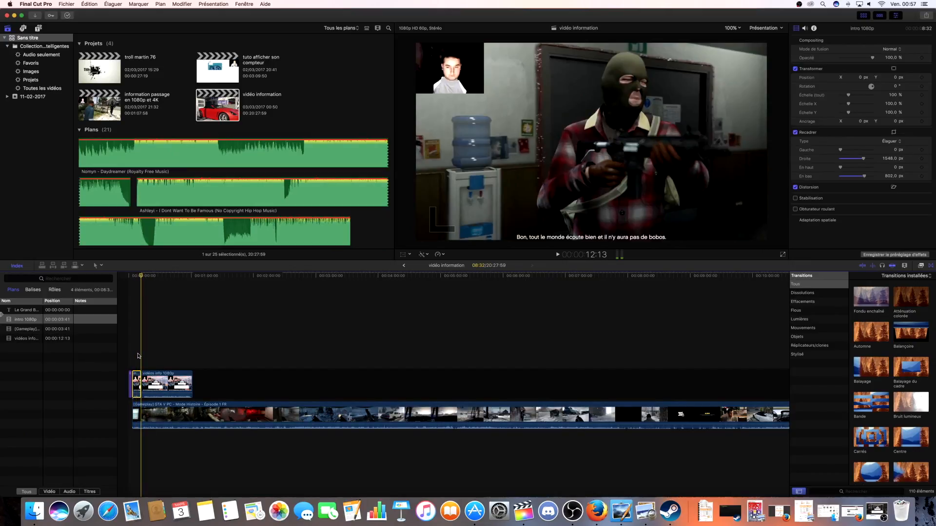
{"action": "left_click", "coordinate": [137, 356]}
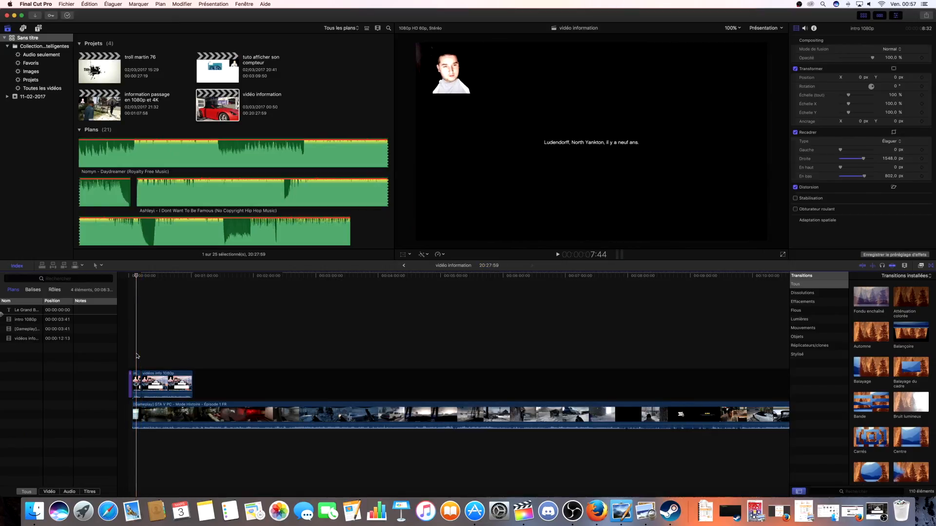
{"action": "left_click", "coordinate": [137, 376]}
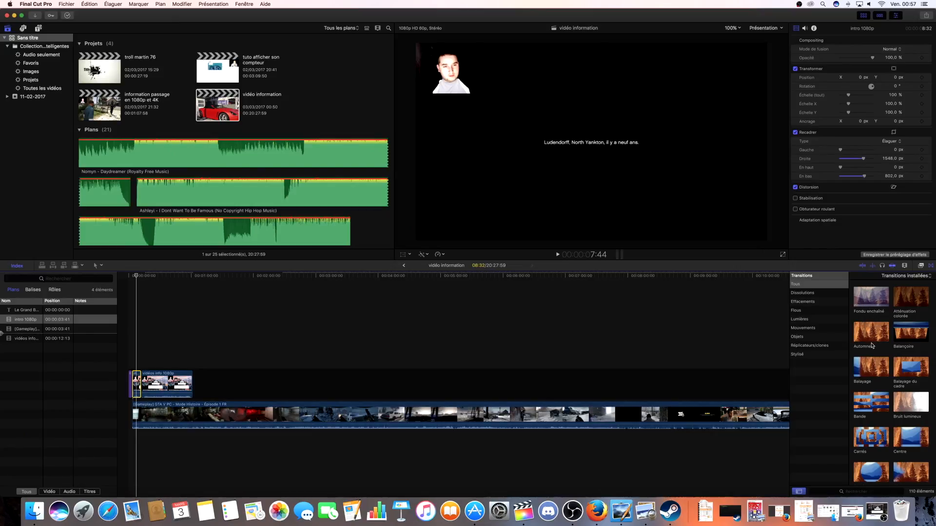
{"action": "left_click_drag", "start_coordinate": [869, 303], "coordinate": [764, 331]}
{"action": "left_click_drag", "start_coordinate": [149, 361], "coordinate": [142, 388]}
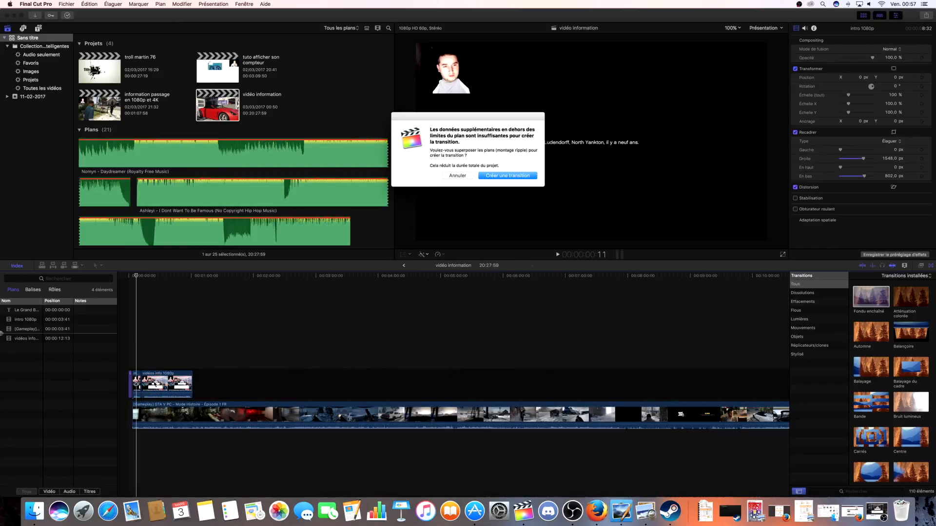
{"action": "left_click", "coordinate": [508, 175]}
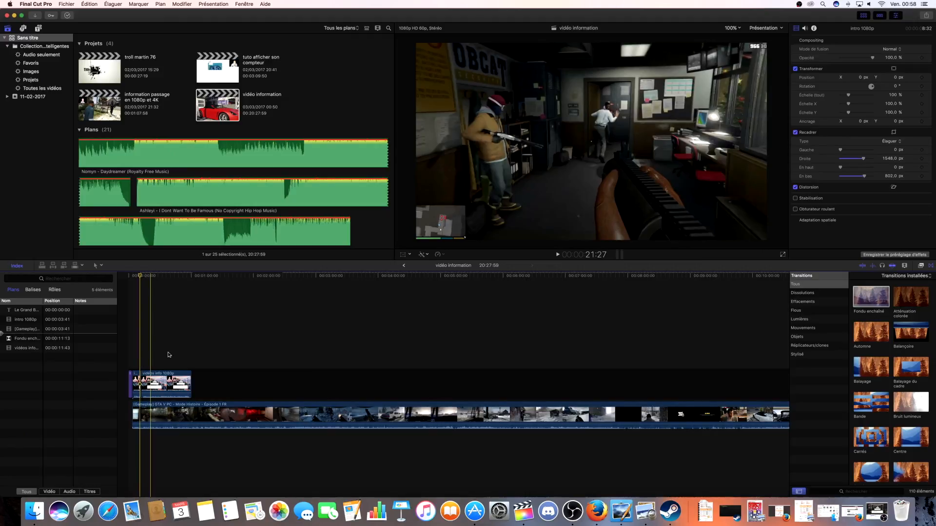
Step: Play the video around the new transition and examine it in a magnified timeline
{"action": "left_click", "coordinate": [558, 255]}
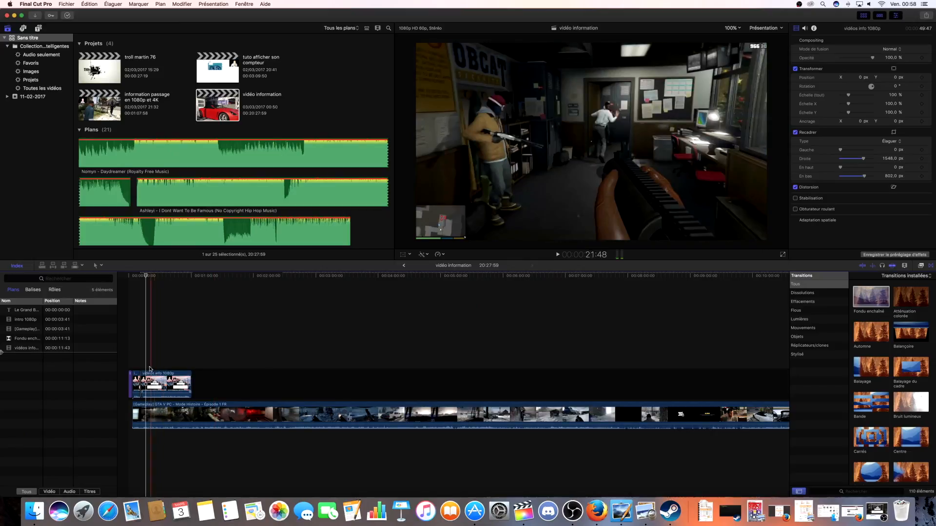
{"action": "key", "text": "z"}
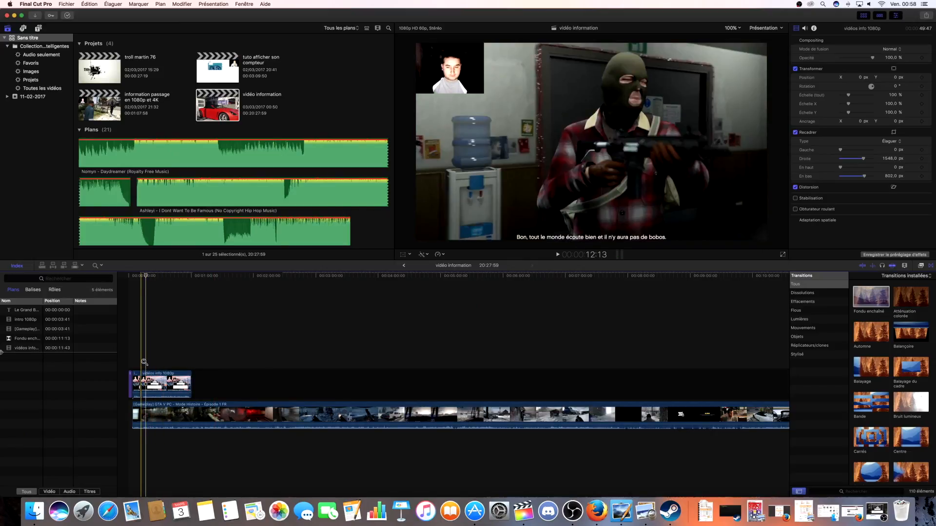
{"action": "left_click", "coordinate": [145, 362]}
{"action": "left_click", "coordinate": [144, 362]}
{"action": "left_click", "coordinate": [145, 362]}
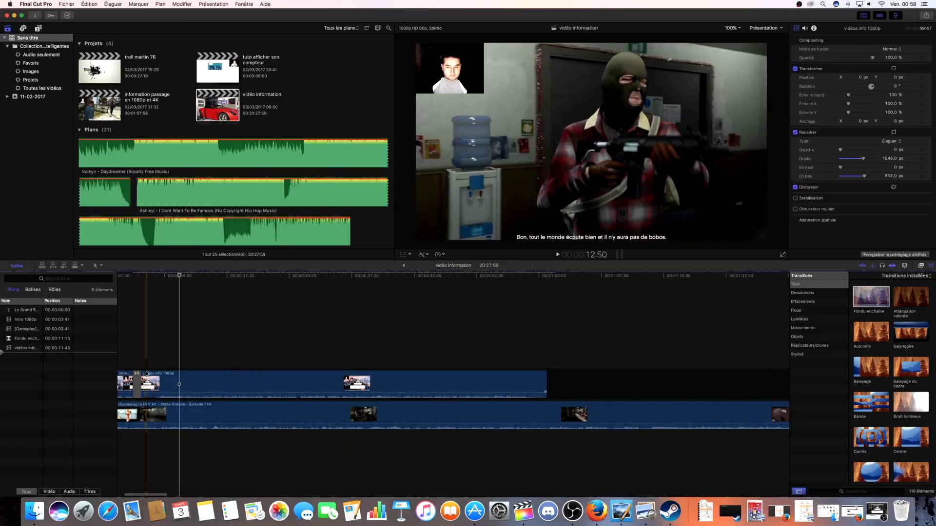
{"action": "scroll", "coordinate": [146, 373], "scroll_direction": "left", "scroll_amount": 5}
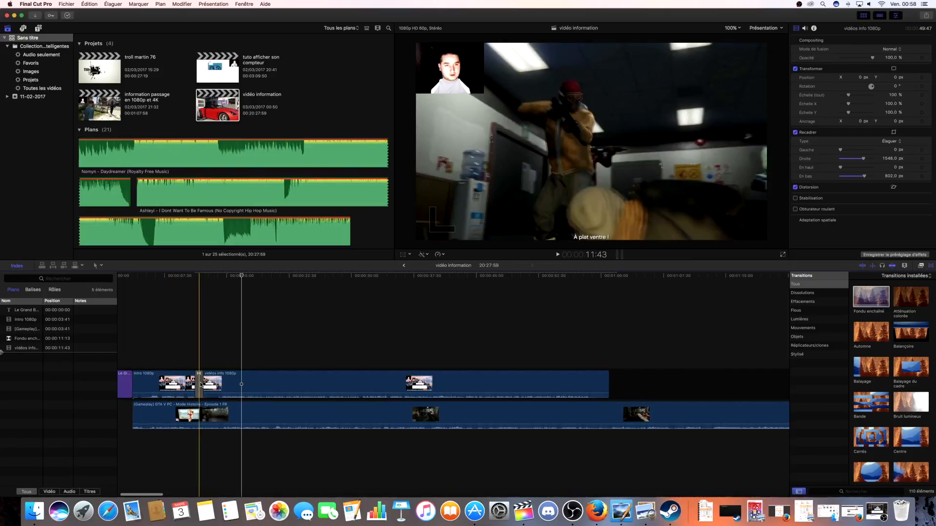
{"action": "mouse_move", "coordinate": [200, 384]}
{"action": "left_mouse_down"}
{"action": "mouse_move", "coordinate": [192, 375]}
{"action": "mouse_move", "coordinate": [269, 375]}
{"action": "left_mouse_up"}
{"action": "left_click", "coordinate": [199, 362]}
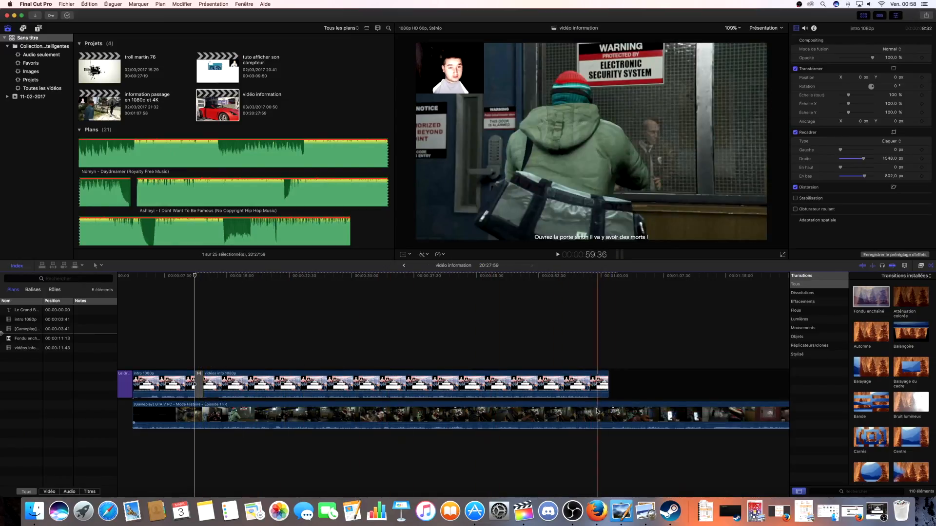
Step: Trim the end of the GTA V gameplay clip back to the end of the vidéos info 1080p clip
{"action": "left_click", "coordinate": [518, 421]}
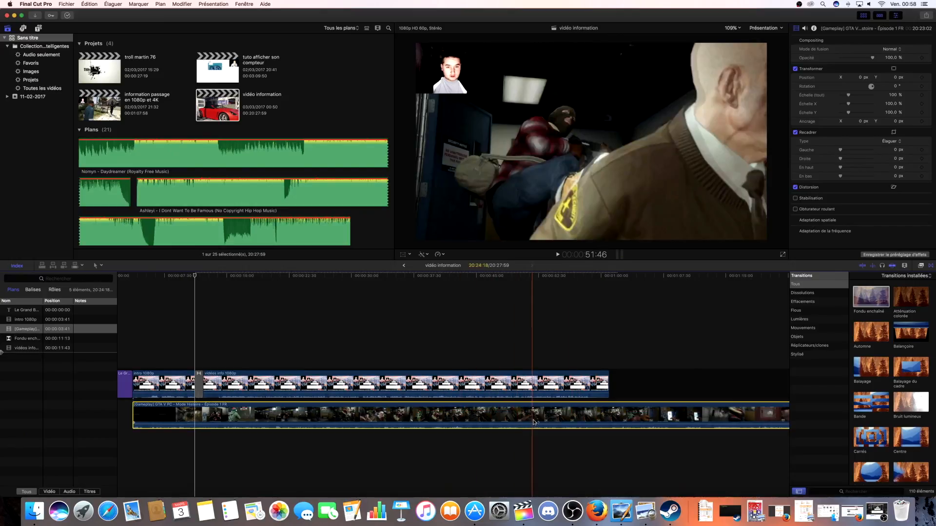
{"action": "scroll", "coordinate": [569, 421], "scroll_direction": "right", "scroll_amount": 15}
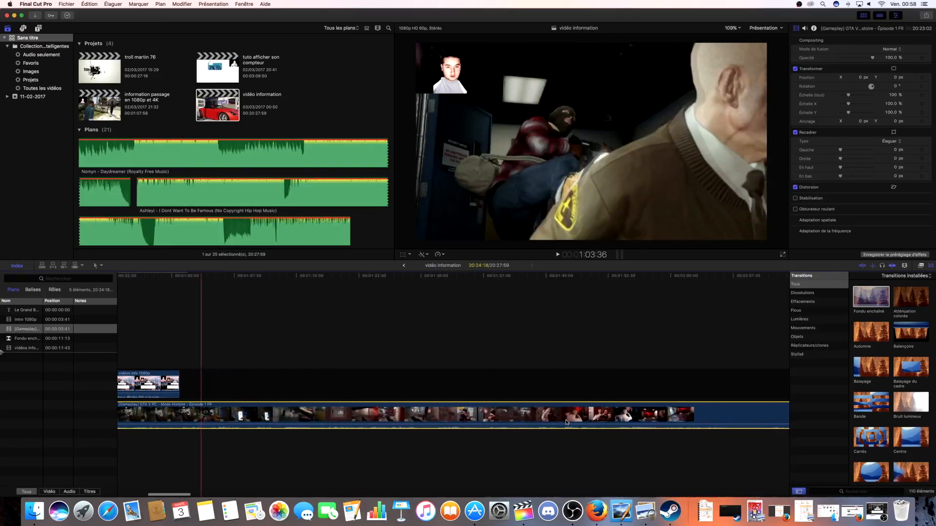
{"action": "scroll", "coordinate": [564, 423], "scroll_direction": "right", "scroll_amount": 20}
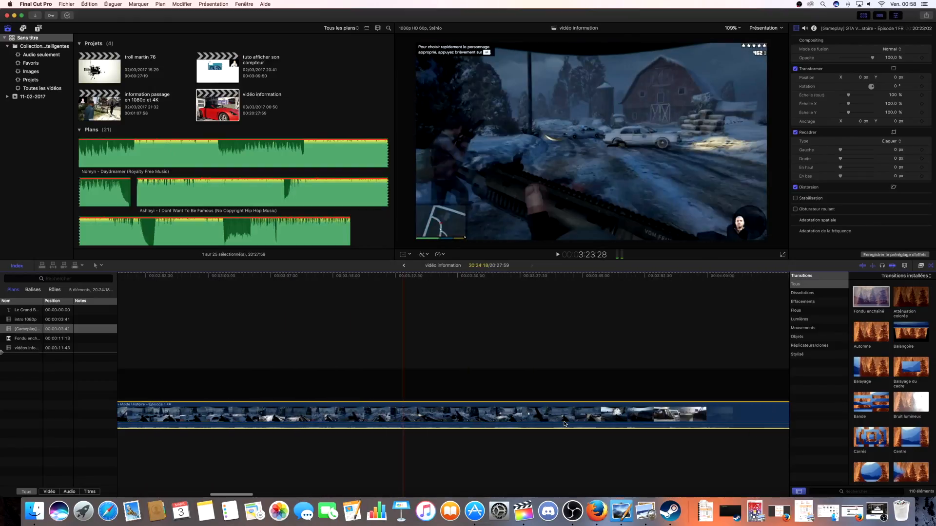
{"action": "scroll", "coordinate": [563, 424], "scroll_direction": "right", "scroll_amount": 20}
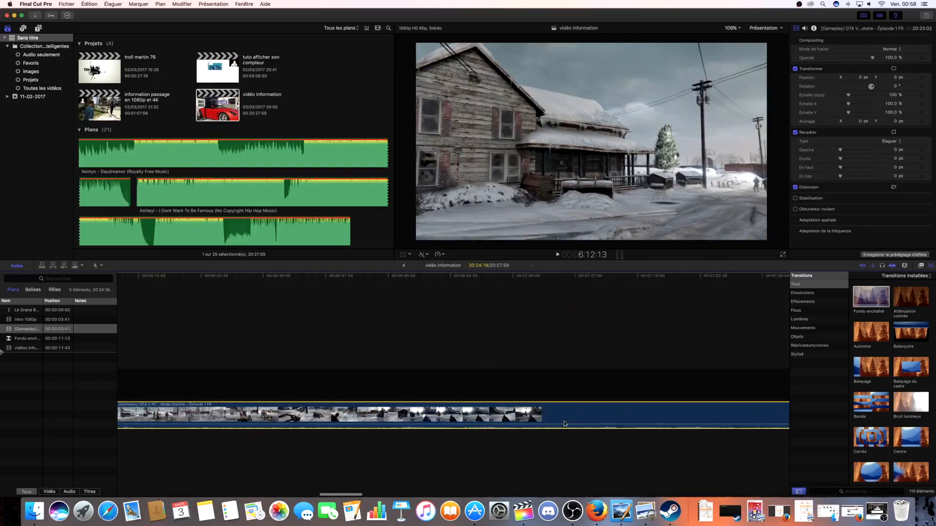
{"action": "scroll", "coordinate": [564, 423], "scroll_direction": "right", "scroll_amount": 20}
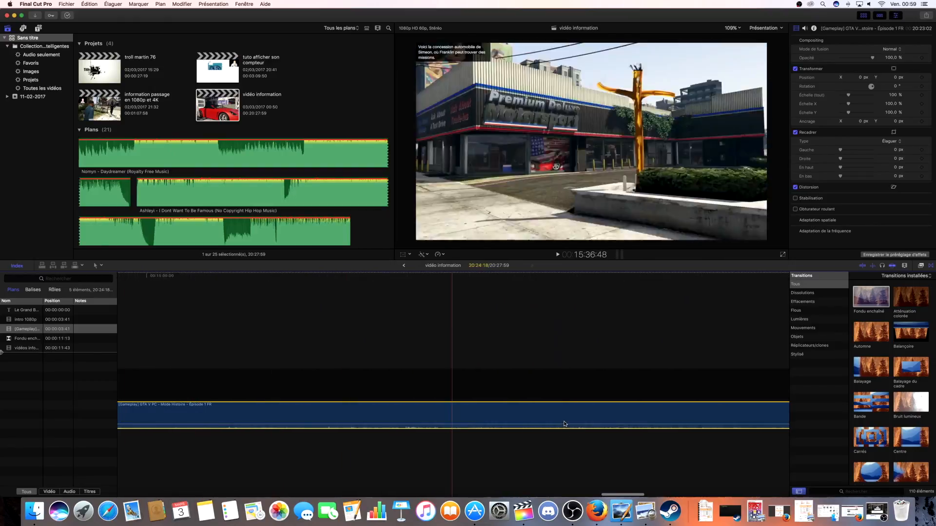
{"action": "scroll", "coordinate": [561, 424], "scroll_direction": "left", "scroll_amount": 1}
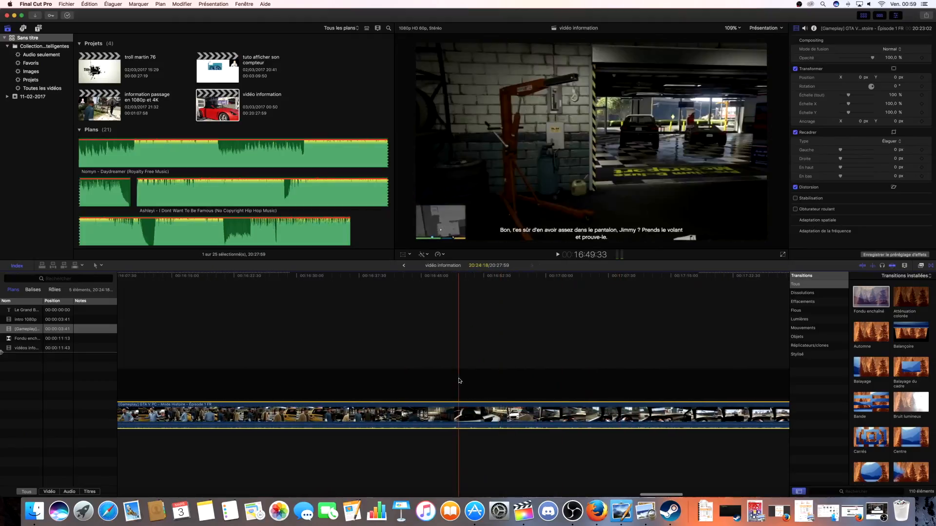
{"action": "key", "text": "z"}
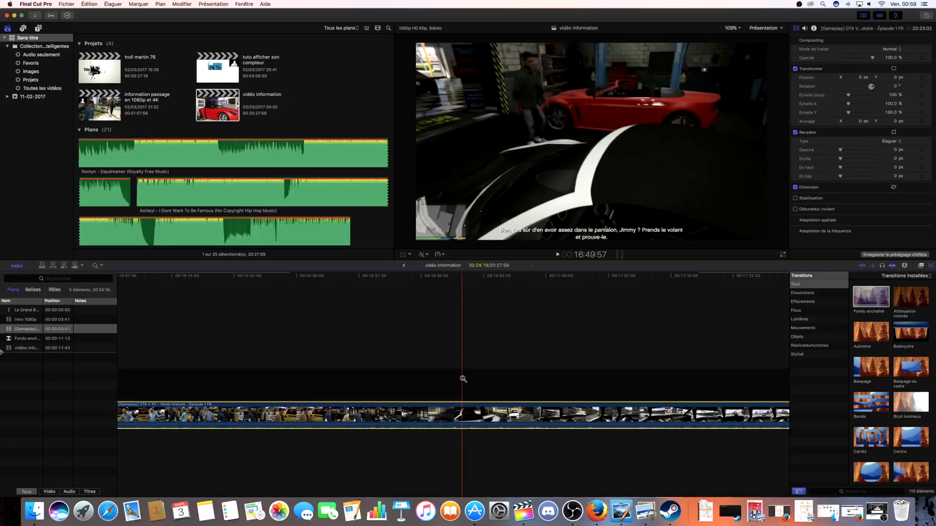
{"action": "left_click", "coordinate": [463, 379], "text": "alt"}
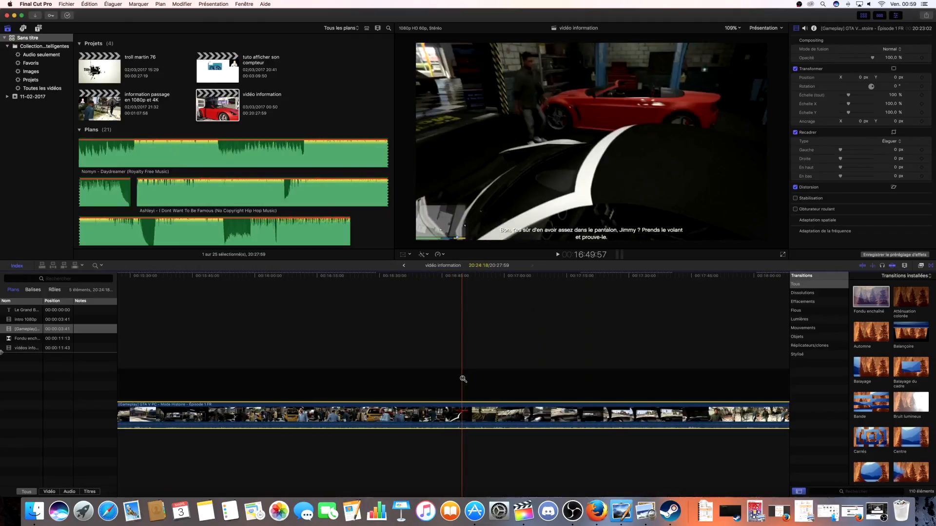
{"action": "left_click", "coordinate": [463, 379], "text": "alt"}
{"action": "left_click", "coordinate": [463, 379], "text": "alt"}
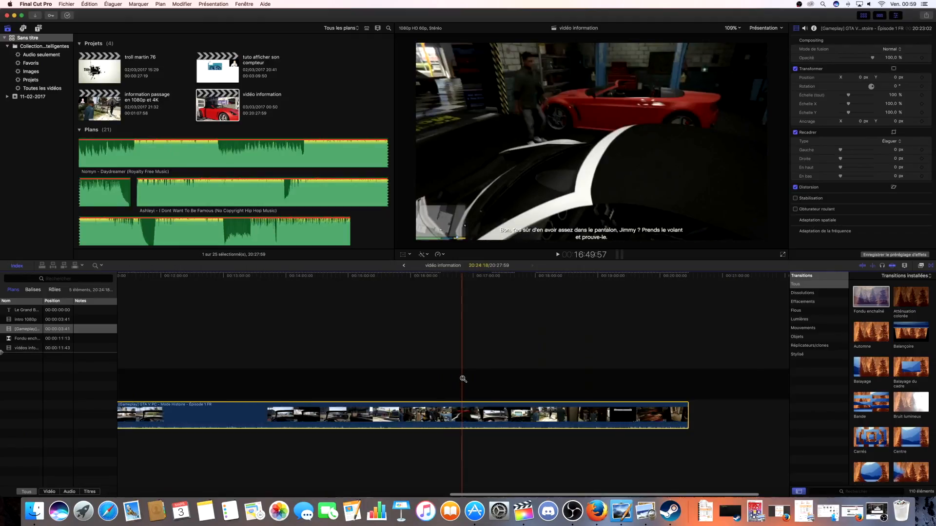
{"action": "left_click", "coordinate": [463, 379], "text": "alt"}
{"action": "left_click", "coordinate": [463, 379], "text": "alt"}
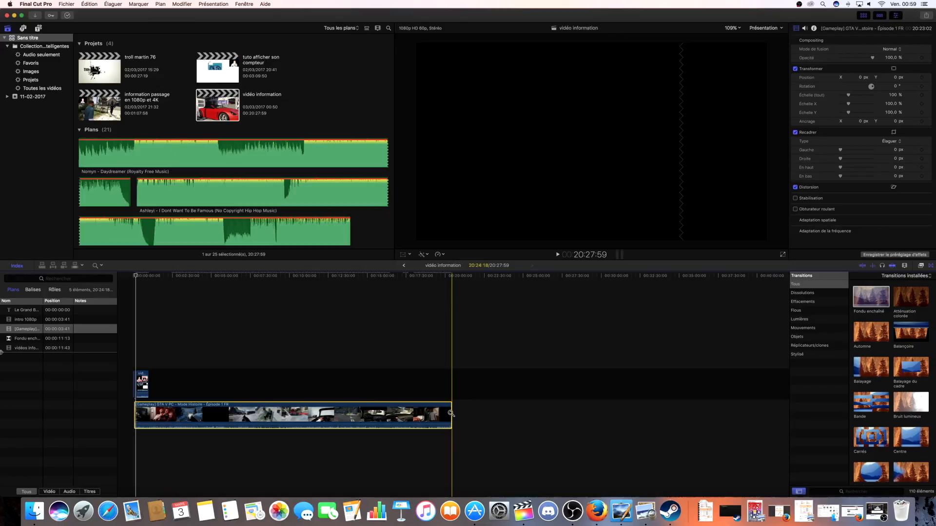
{"action": "key", "text": "a"}
{"action": "left_click_drag", "start_coordinate": [451, 412], "coordinate": [150, 408]}
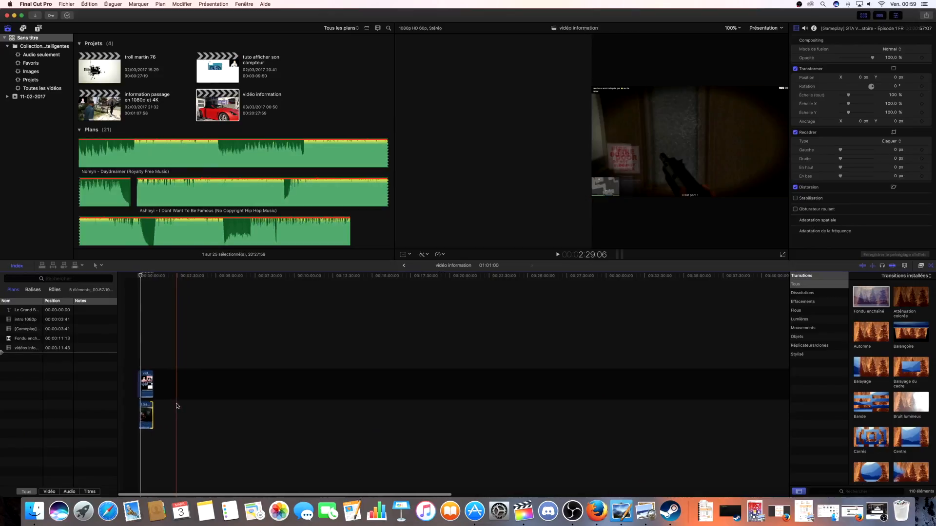
Step: Examine the shortened timeline up close, from the opening title to the shared end of the webcam and gameplay clips
{"action": "key", "text": "z"}
{"action": "left_click", "coordinate": [147, 355]}
{"action": "key", "text": "a"}
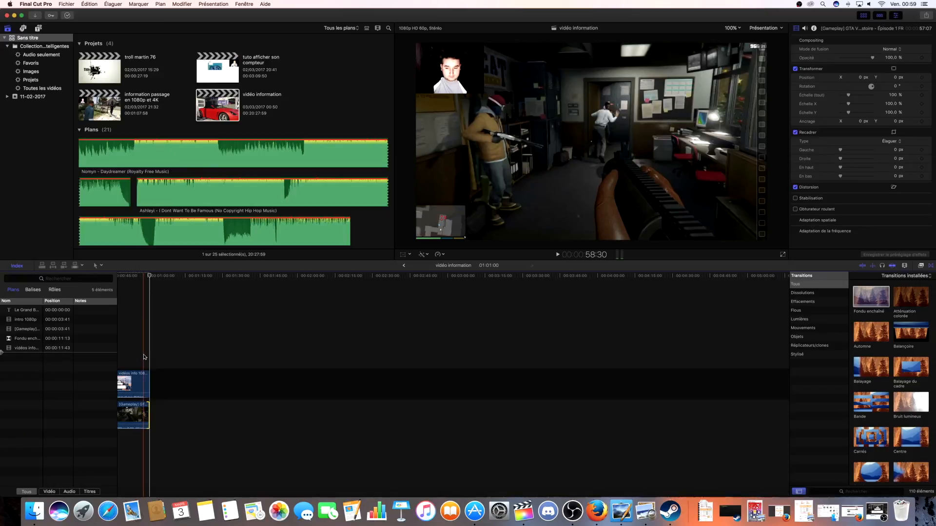
{"action": "scroll", "coordinate": [147, 357], "scroll_direction": "left", "scroll_amount": 5}
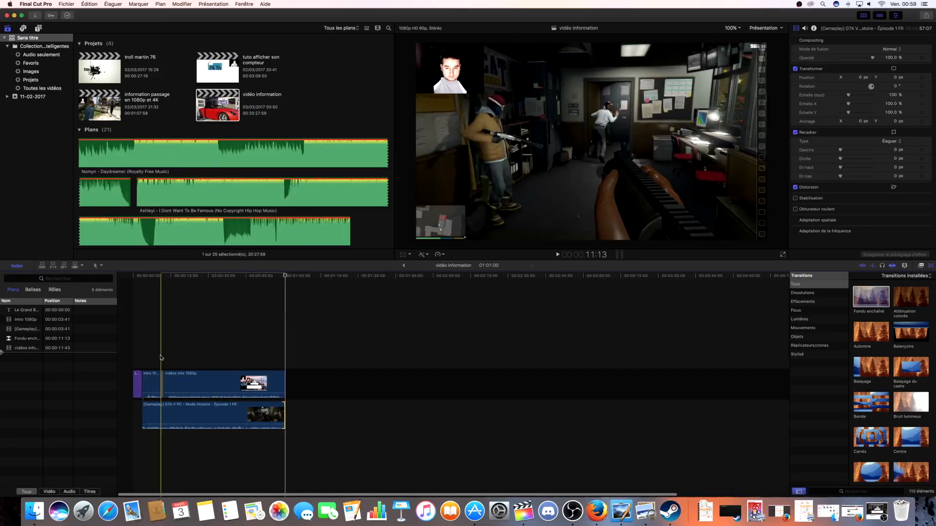
{"action": "key", "text": "z"}
{"action": "left_click", "coordinate": [162, 356]}
{"action": "key", "text": "a"}
{"action": "scroll", "coordinate": [160, 358], "scroll_direction": "left", "scroll_amount": 2}
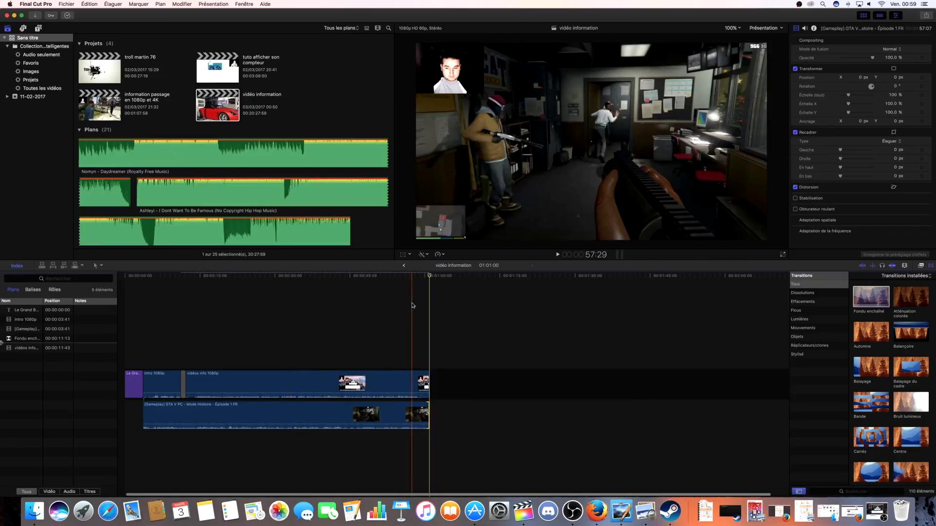
Step: Add the Rotation 3D title to the end of the main storyline, directly after the vidéos info 1080p clip
{"action": "left_click", "coordinate": [282, 229]}
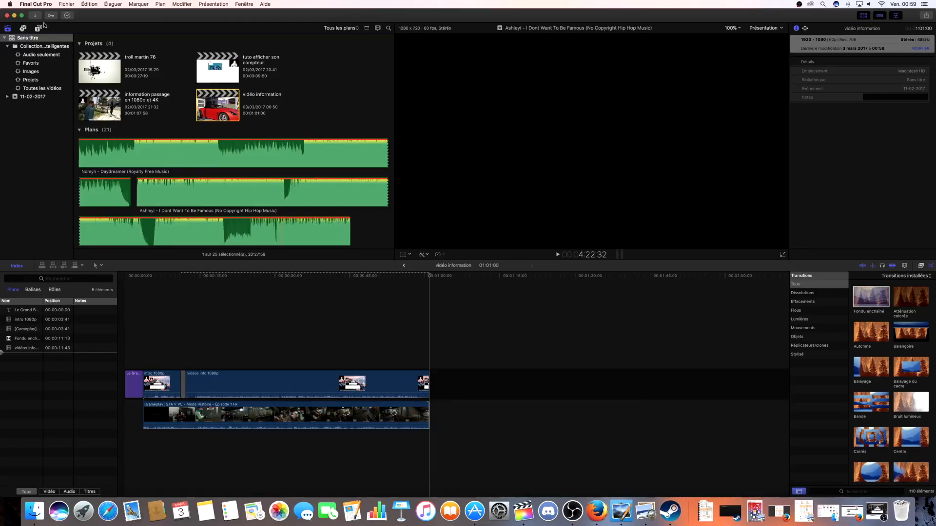
{"action": "left_click", "coordinate": [39, 29]}
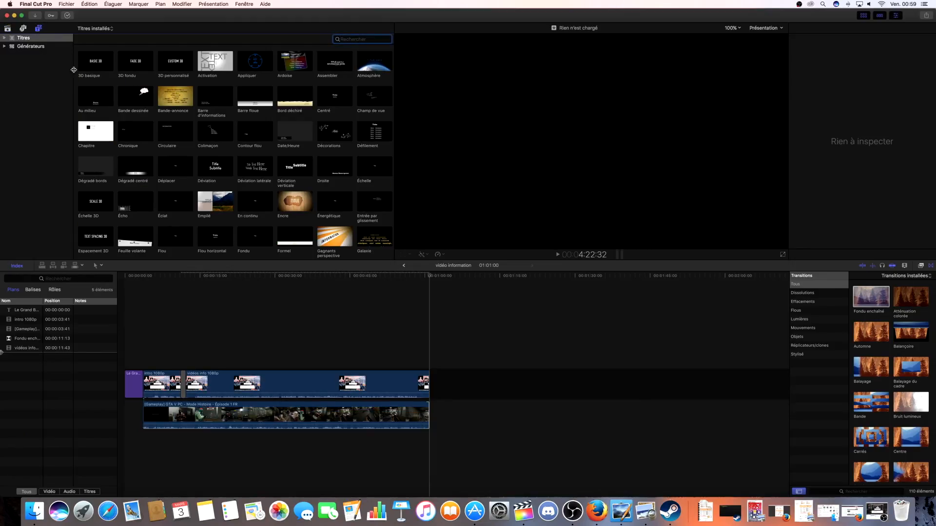
{"action": "scroll", "coordinate": [166, 192], "scroll_direction": "down", "scroll_amount": 15}
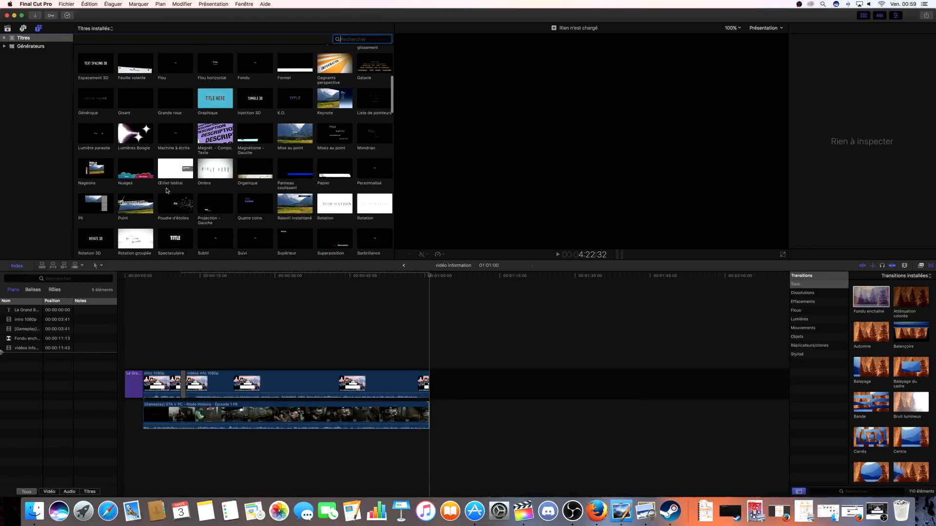
{"action": "scroll", "coordinate": [168, 191], "scroll_direction": "down", "scroll_amount": 3}
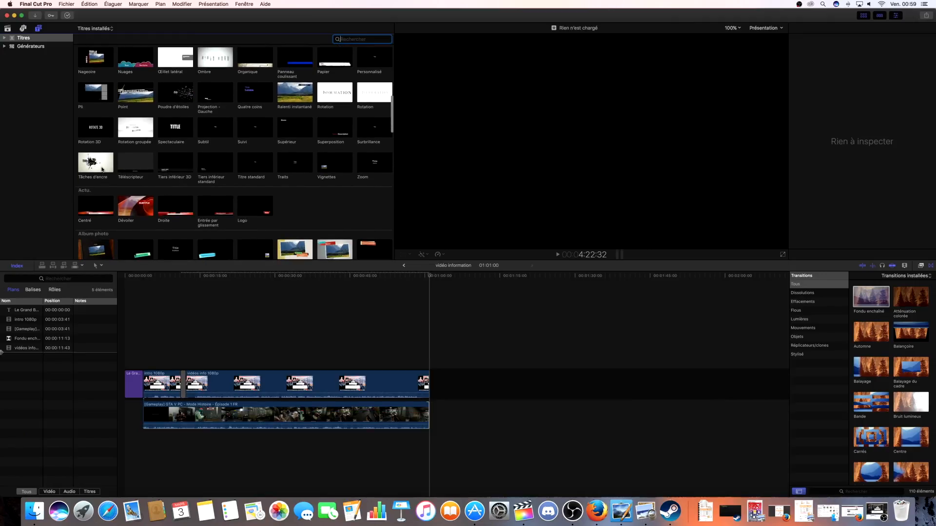
{"action": "scroll", "coordinate": [122, 175], "scroll_direction": "down", "scroll_amount": 2}
{"action": "scroll", "coordinate": [147, 180], "scroll_direction": "up", "scroll_amount": 4}
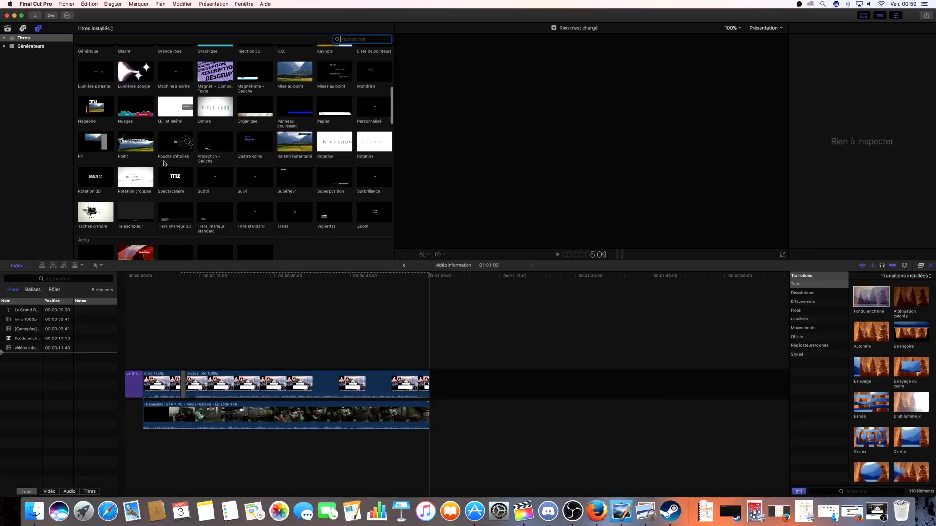
{"action": "scroll", "coordinate": [171, 146], "scroll_direction": "down", "scroll_amount": 1}
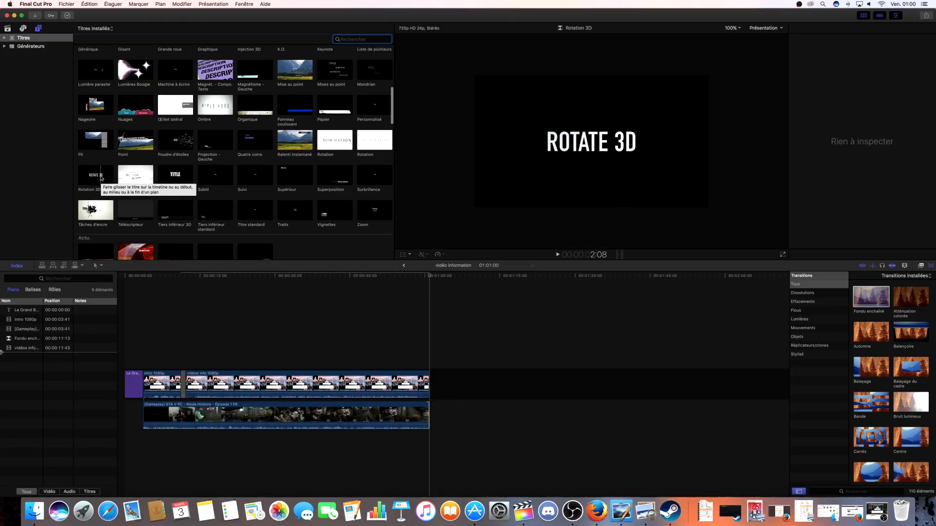
{"action": "left_click_drag", "start_coordinate": [101, 179], "coordinate": [435, 387]}
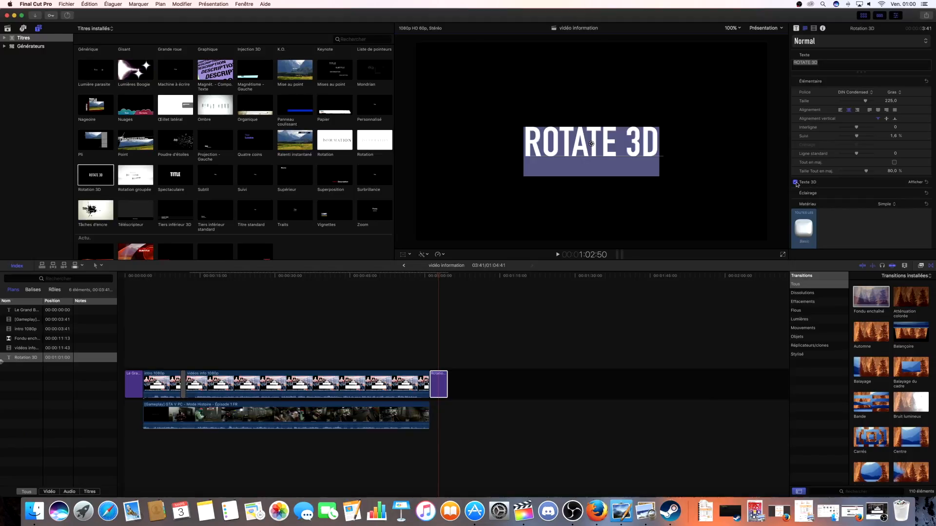
Step: Keep Texte 3D enabled on the closing title after toggling it, and set its Matériau mode to Multiple
{"action": "left_click", "coordinate": [796, 183]}
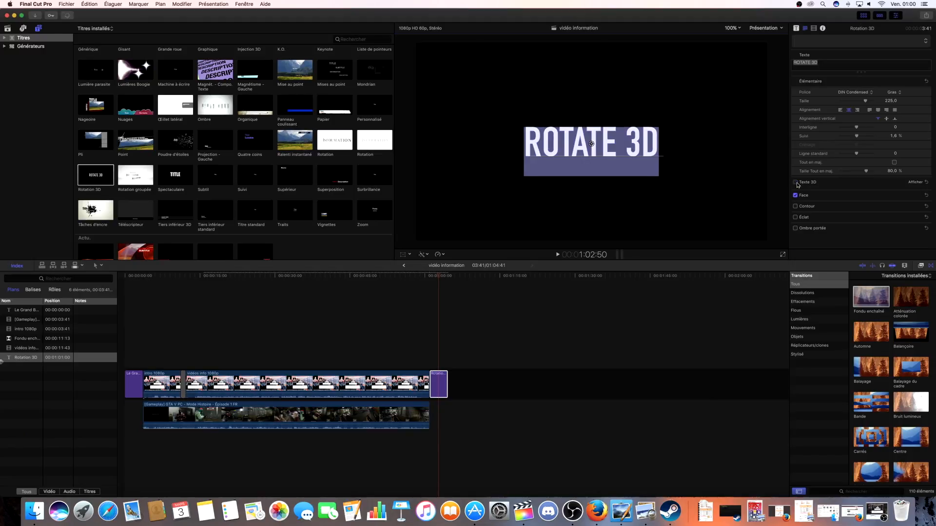
{"action": "left_click", "coordinate": [795, 183]}
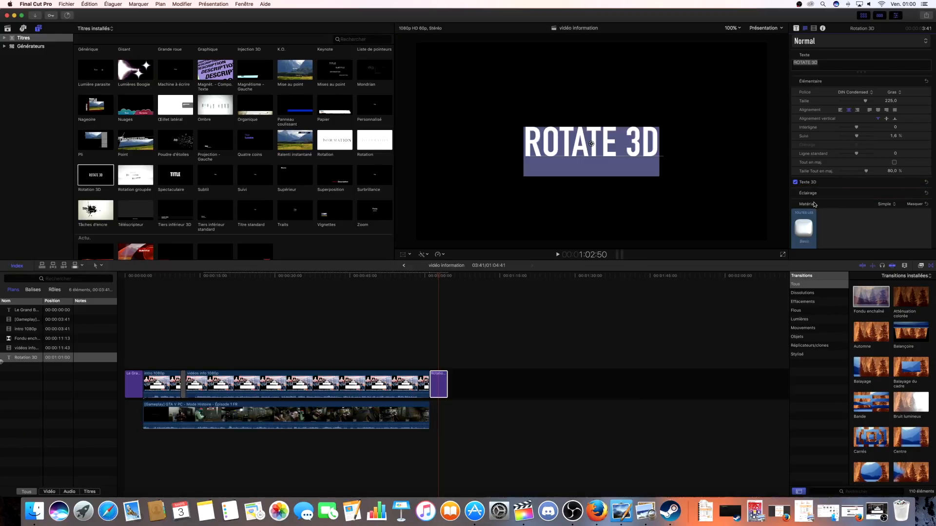
{"action": "left_click", "coordinate": [885, 204]}
{"action": "left_click", "coordinate": [888, 211]}
Step: Look through the material library categories offered for the second facet of the closing title's 3D text
{"action": "scroll", "coordinate": [830, 228], "scroll_direction": "down", "scroll_amount": 3}
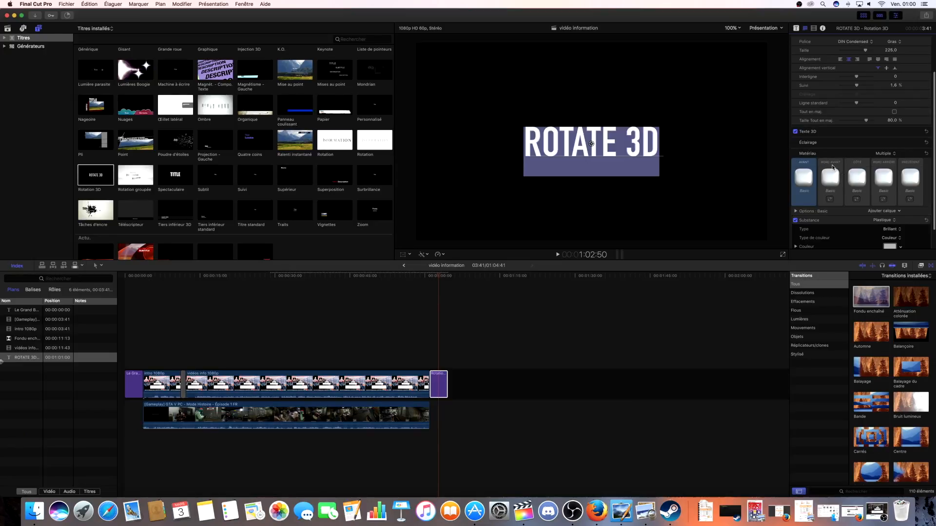
{"action": "left_click", "coordinate": [831, 177]}
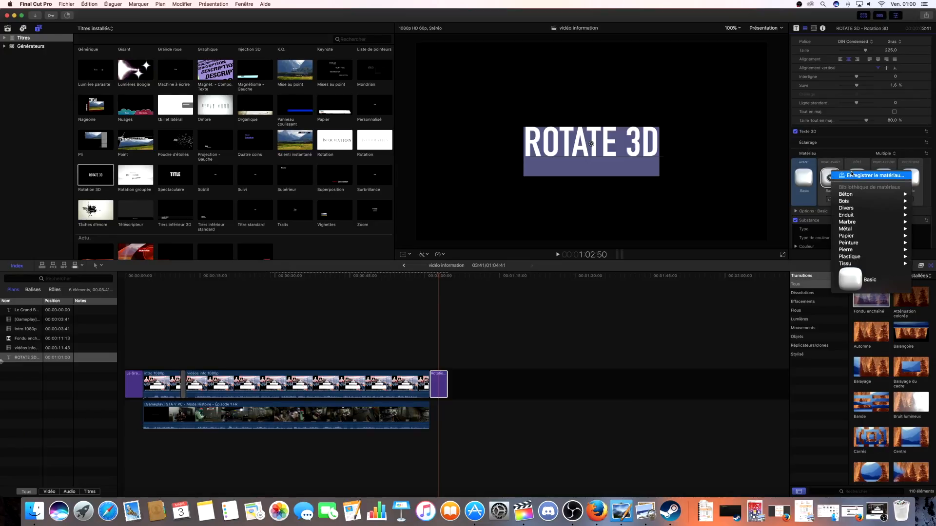
{"action": "mouse_move", "coordinate": [844, 203]}
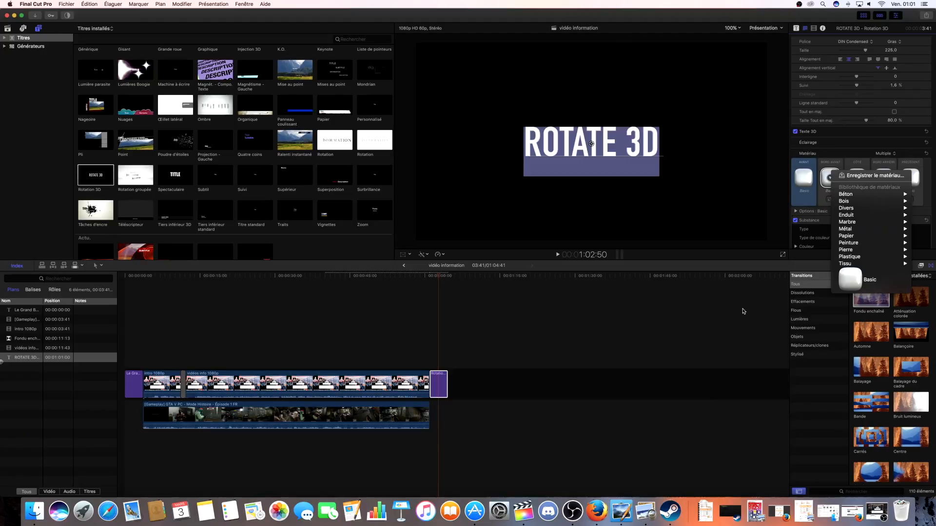
{"action": "left_click", "coordinate": [753, 293]}
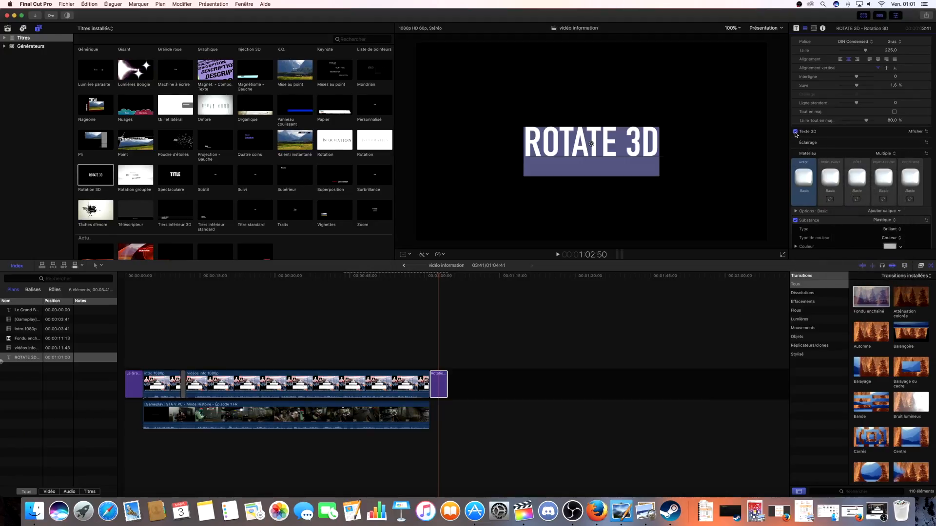
Step: Switch the closing title's Substance and Texte 3D settings off and back on to compare the text's appearance
{"action": "left_click", "coordinate": [795, 221]}
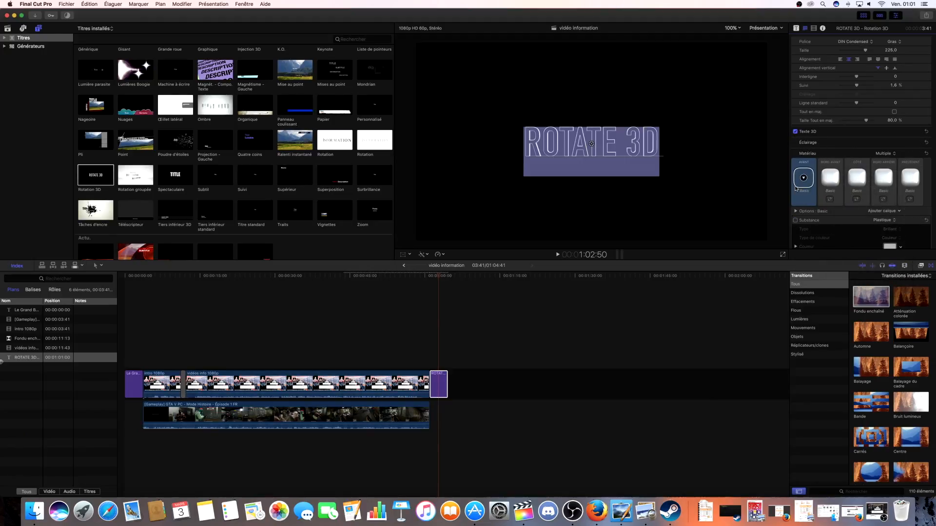
{"action": "left_click", "coordinate": [796, 221]}
{"action": "left_click", "coordinate": [795, 132]}
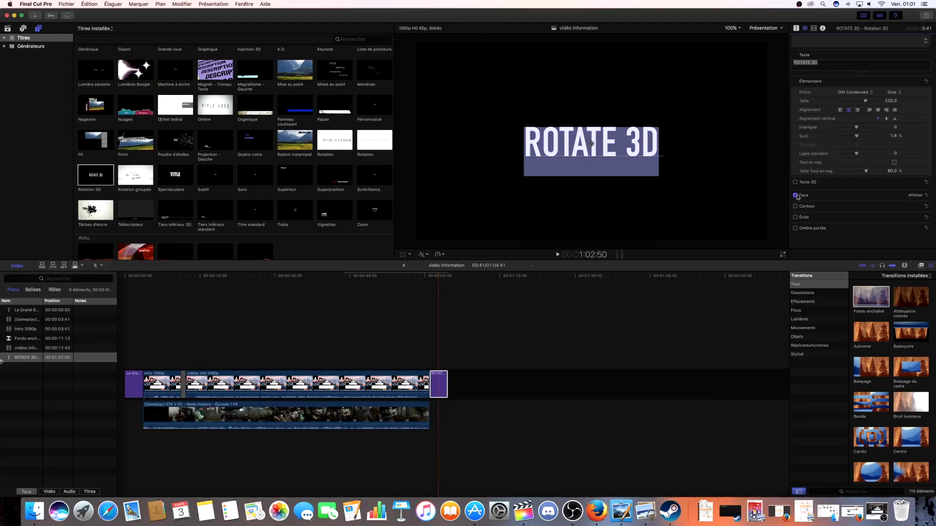
{"action": "left_click", "coordinate": [795, 183]}
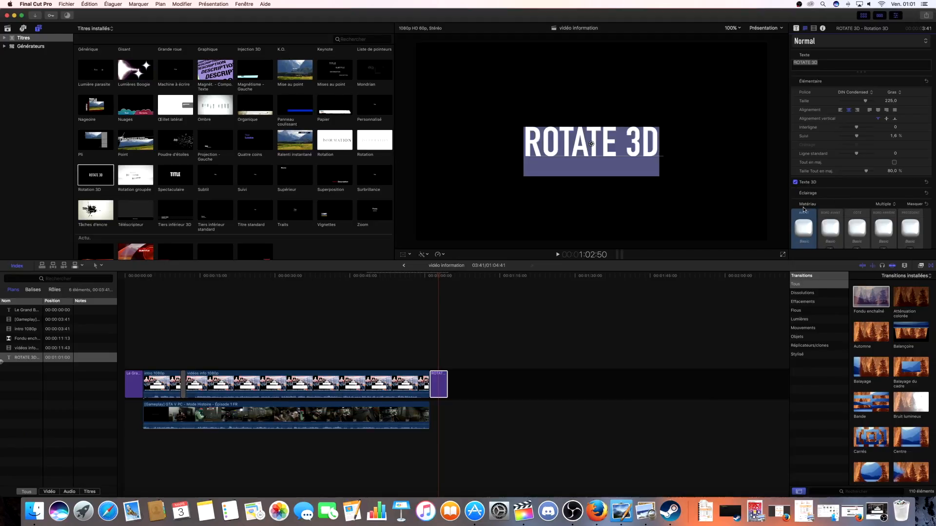
Step: Leave text editing on the closing title and move the playhead to the start of the intro 1080p clip
{"action": "left_click", "coordinate": [585, 205]}
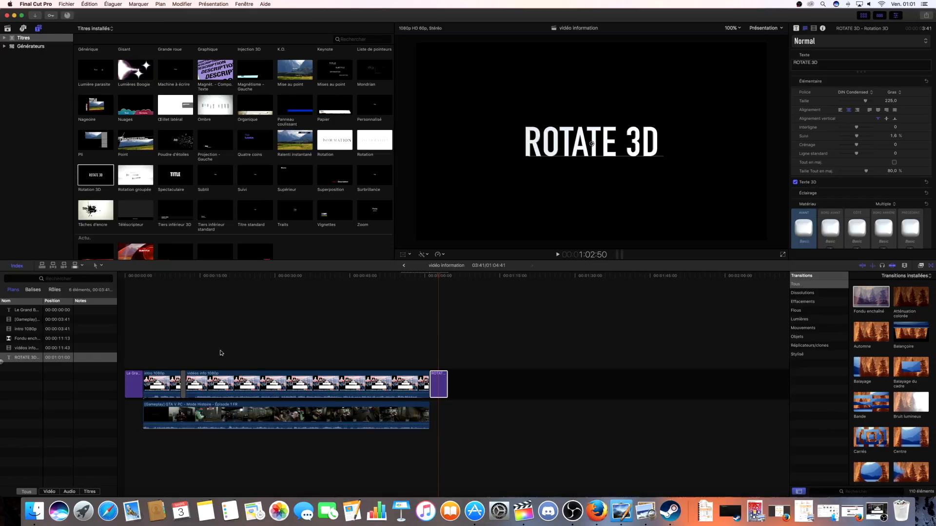
{"action": "left_click", "coordinate": [144, 348]}
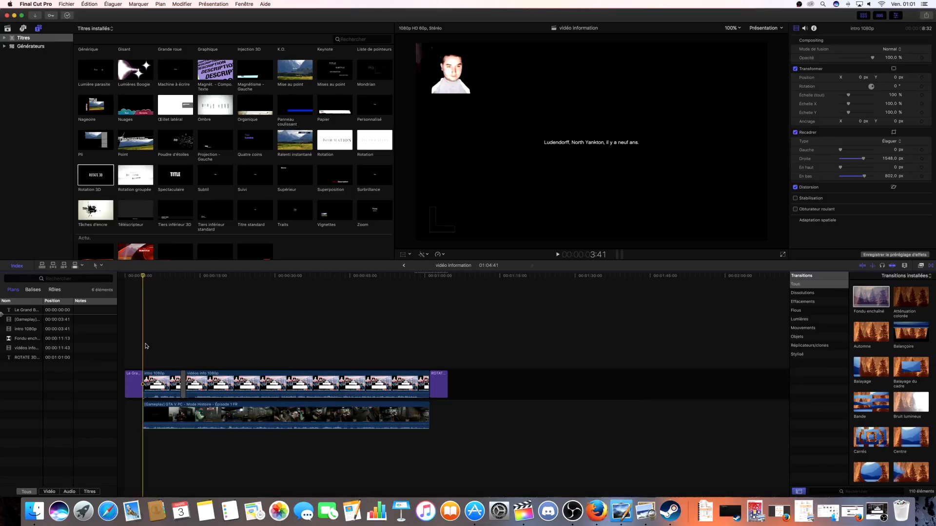